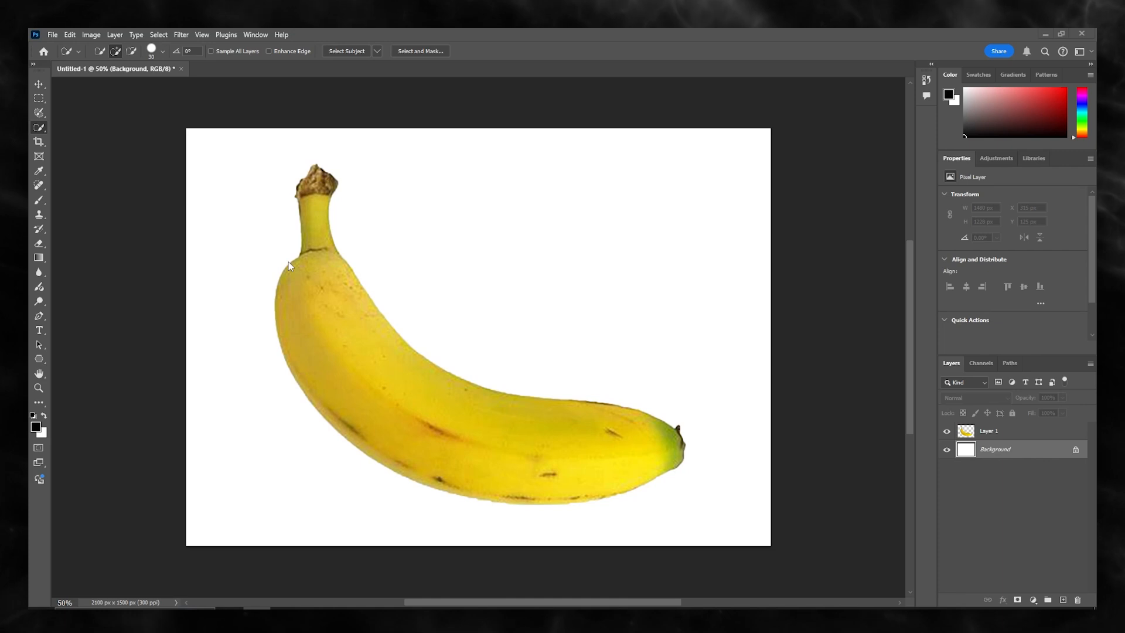
# - Create a text box in the empty area above the banana's inner curve and enter BANANA
pyautogui.click(40, 330)
pyautogui.moveTo(377, 163); pyautogui.dragTo(680, 310)
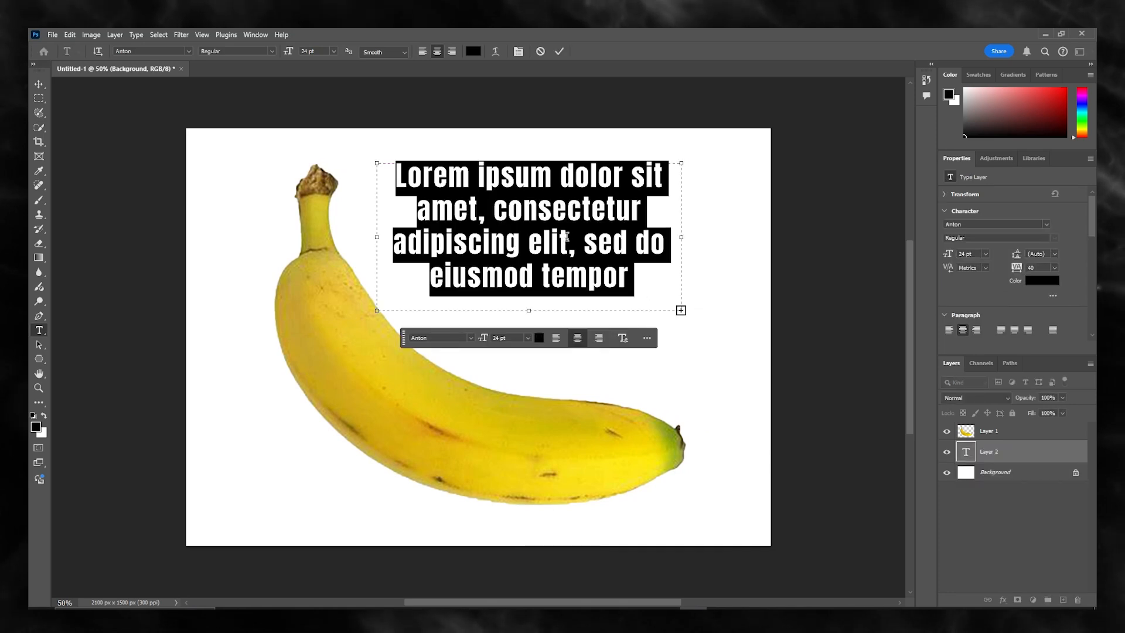
pyautogui.write('BANANA')
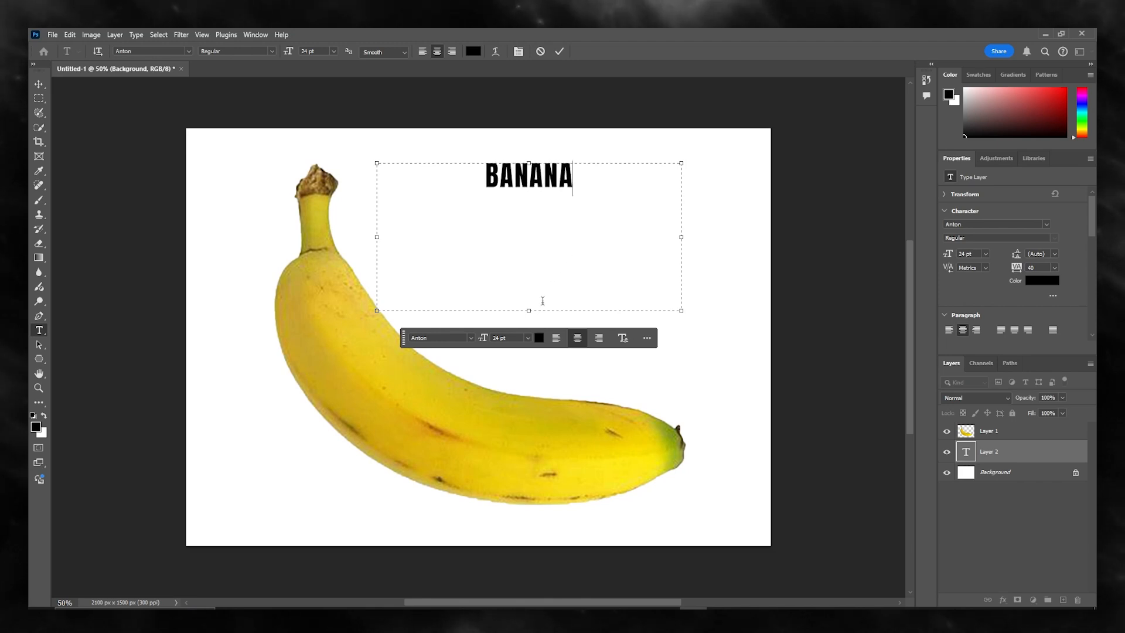
# - Enlarge the BANANA text to 79 pt and widen its text box to almost the canvas's right edge
pyautogui.moveTo(586, 197); pyautogui.dragTo(454, 253)
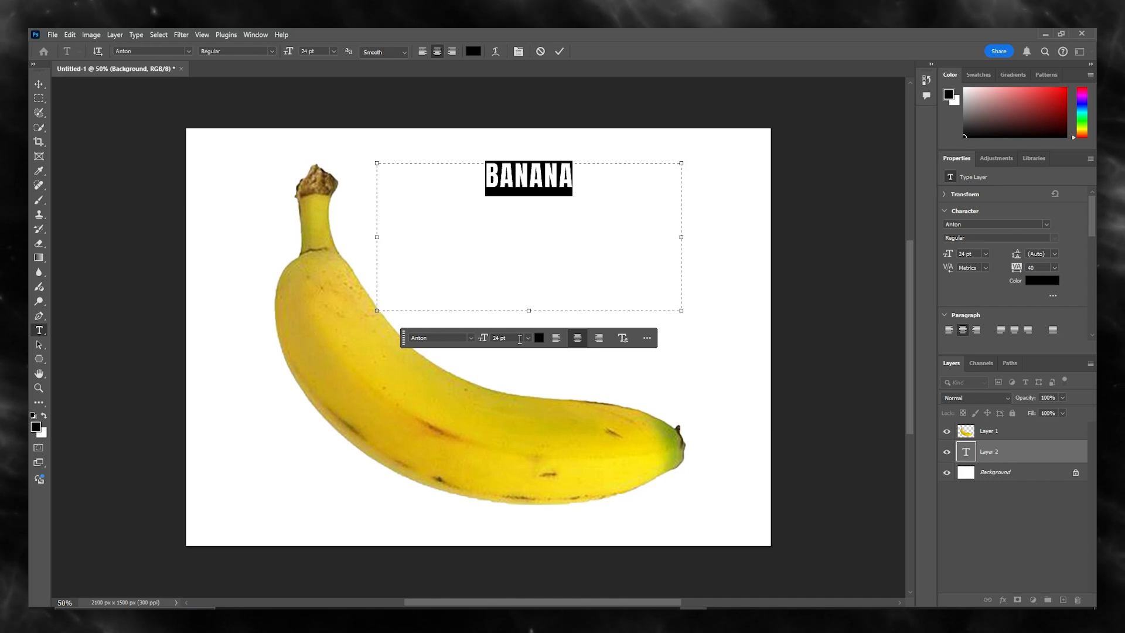
pyautogui.moveTo(483, 338)
pyautogui.mouseDown()
pyautogui.moveTo(518, 342)
pyautogui.moveTo(493, 340)
pyautogui.mouseUp()
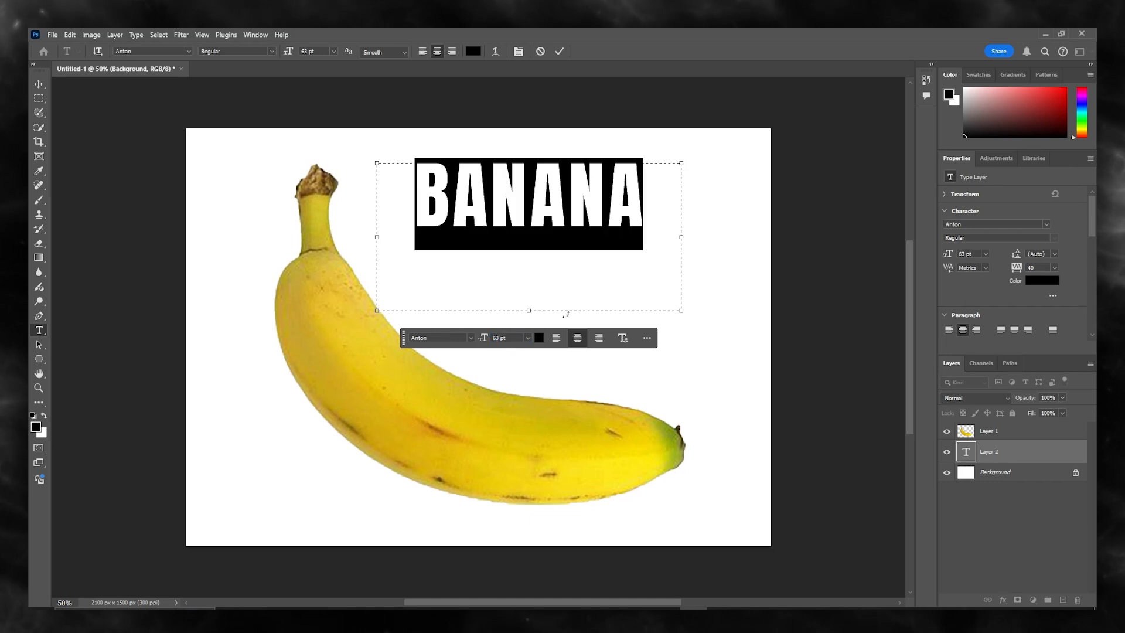
pyautogui.moveTo(682, 236); pyautogui.dragTo(764, 237)
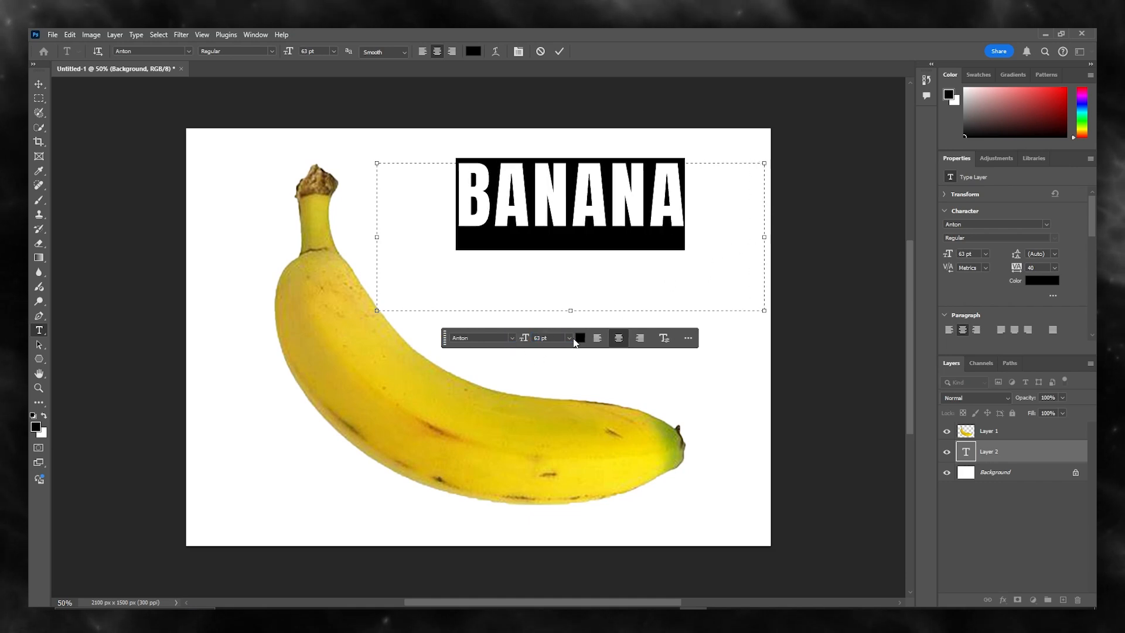
pyautogui.moveTo(526, 340)
pyautogui.mouseDown()
pyautogui.moveTo(539, 339)
pyautogui.moveTo(519, 340)
pyautogui.mouseUp()
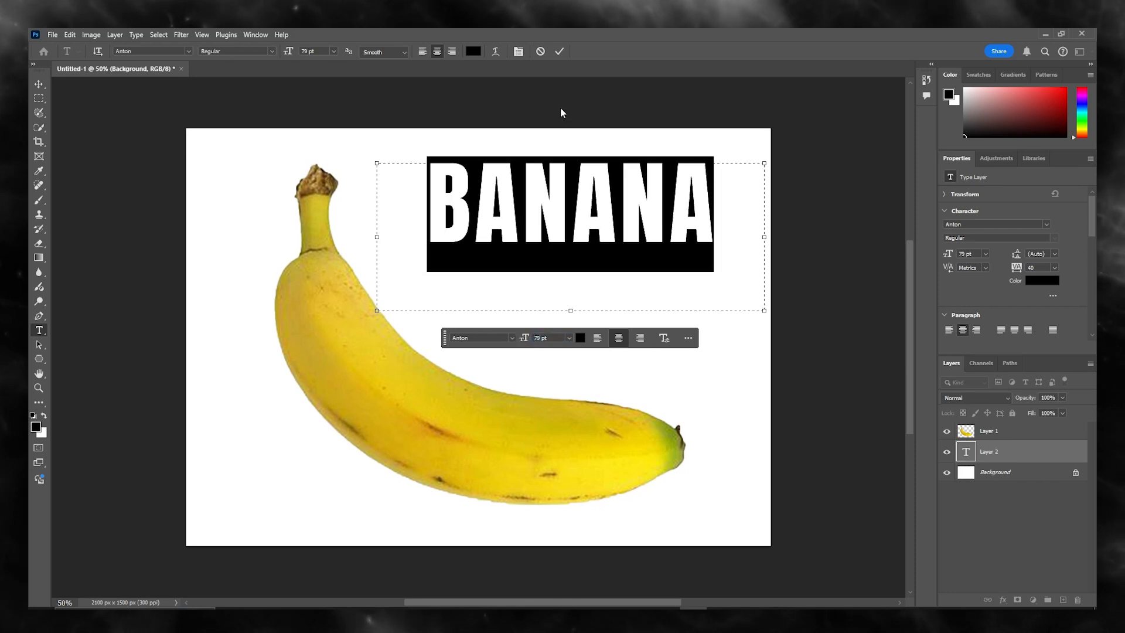
pyautogui.click(560, 53)
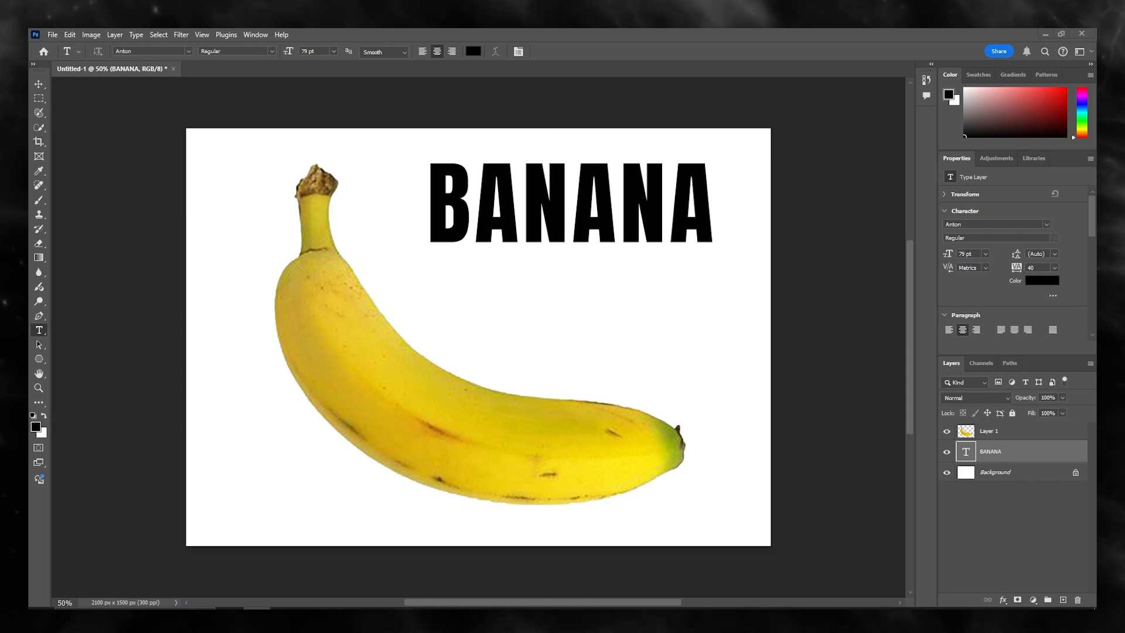
# - Convert the BANANA text layer to a shape
pyautogui.rightClick(994, 454)
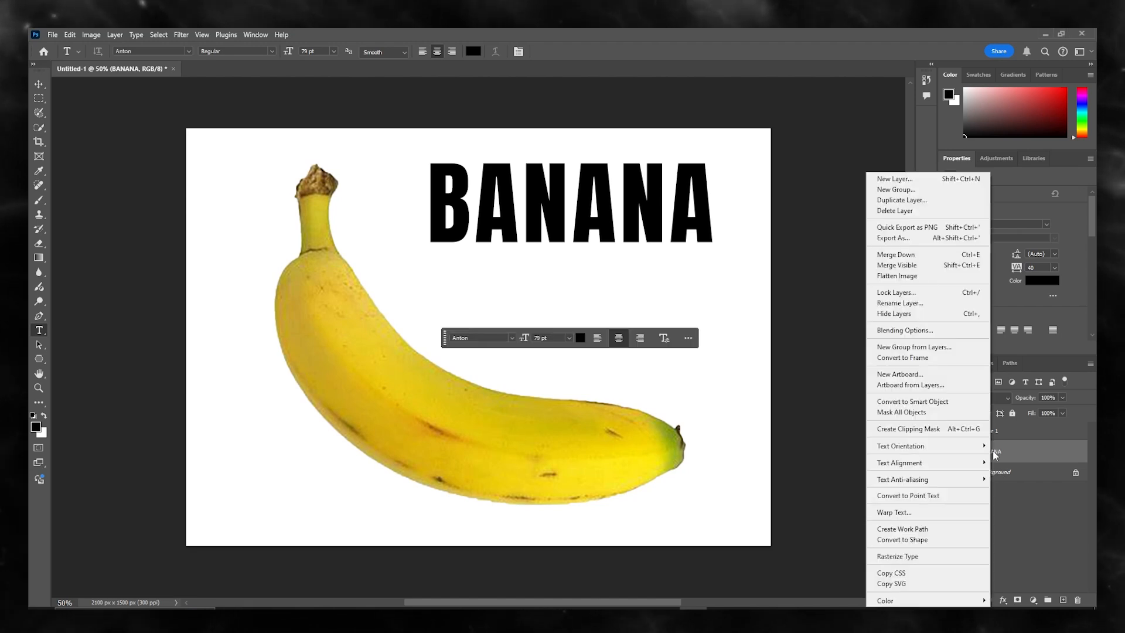
pyautogui.click(940, 539)
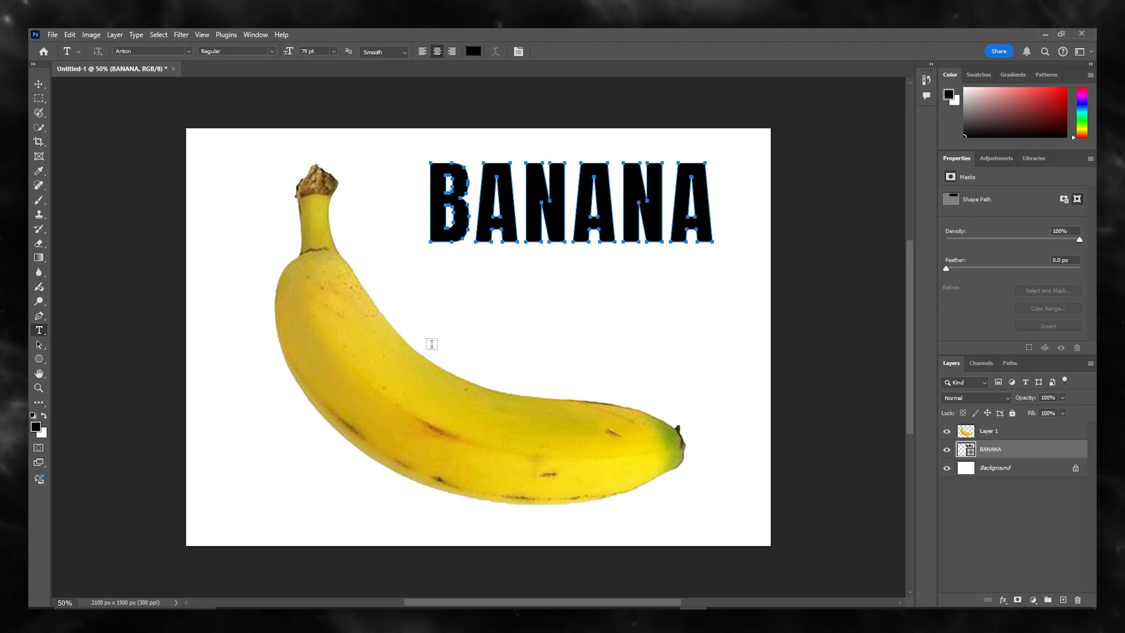
# - Move the BANANA shape onto the banana and place its layer above Layer 1
pyautogui.click(39, 84)
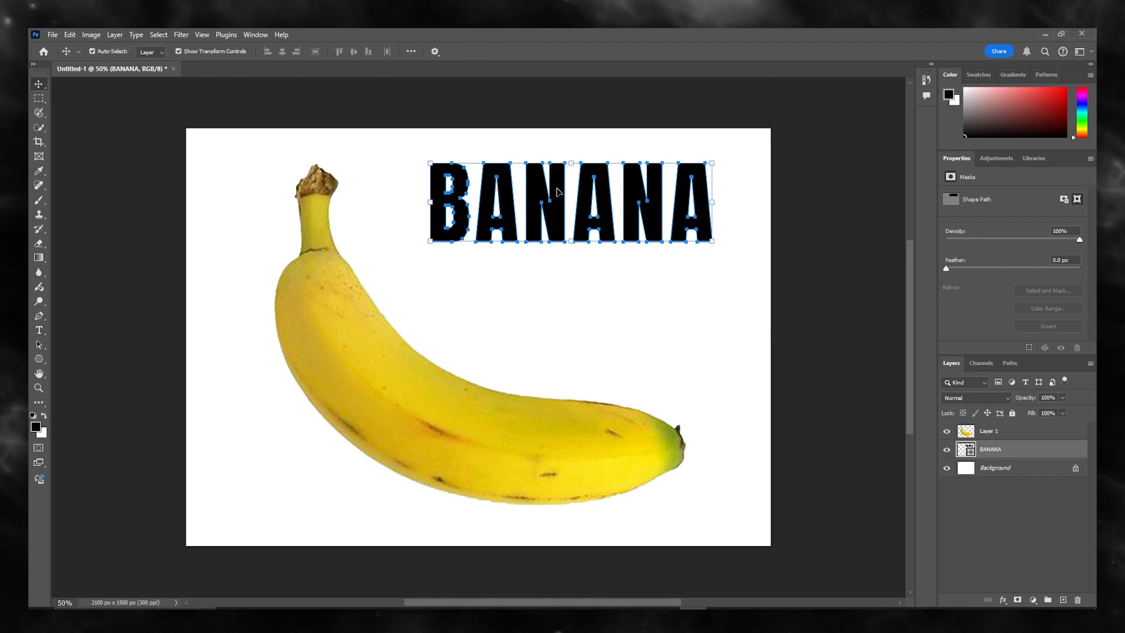
pyautogui.moveTo(528, 208); pyautogui.dragTo(463, 388)
pyautogui.moveTo(1004, 453); pyautogui.dragTo(1002, 424)
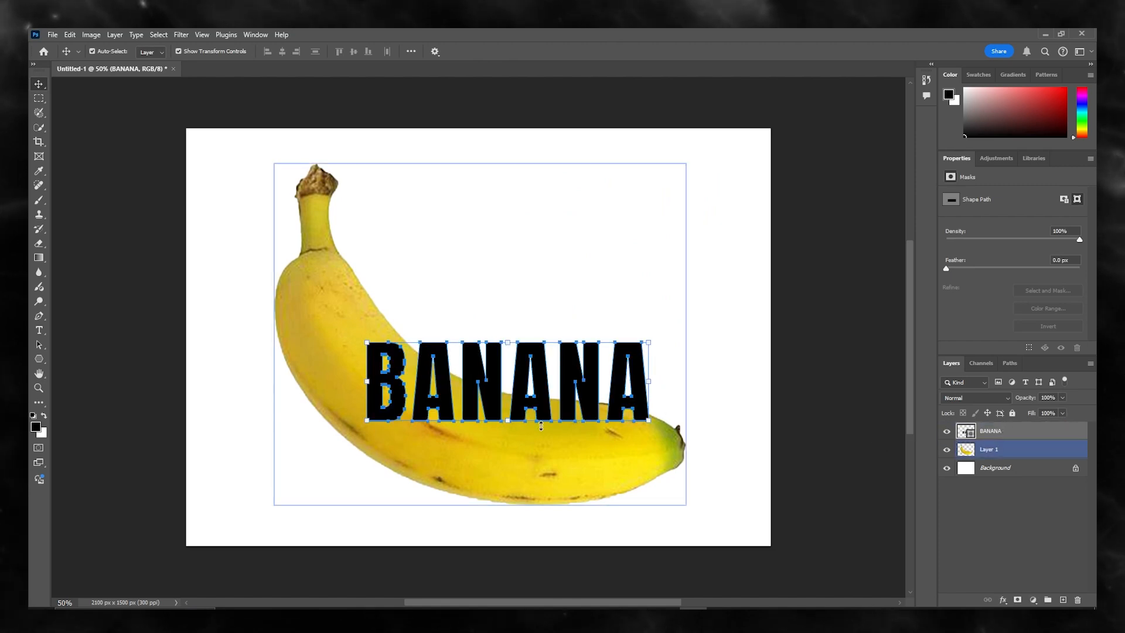
# - Rotate the BANANA shape clockwise about 35° and position it diagonally along the banana's body
pyautogui.moveTo(568, 375); pyautogui.dragTo(537, 427)
pyautogui.moveTo(613, 388); pyautogui.dragTo(622, 468)
pyautogui.moveTo(528, 470); pyautogui.dragTo(507, 444)
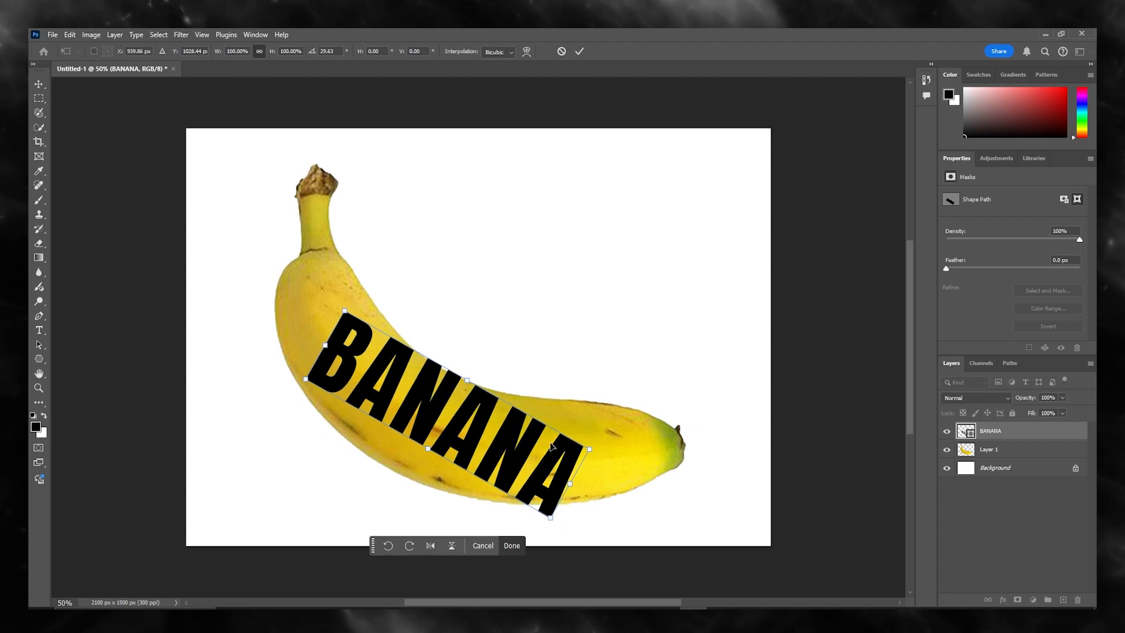
pyautogui.moveTo(599, 442); pyautogui.dragTo(600, 430)
pyautogui.moveTo(452, 432); pyautogui.dragTo(431, 411)
pyautogui.moveTo(572, 398); pyautogui.dragTo(537, 454)
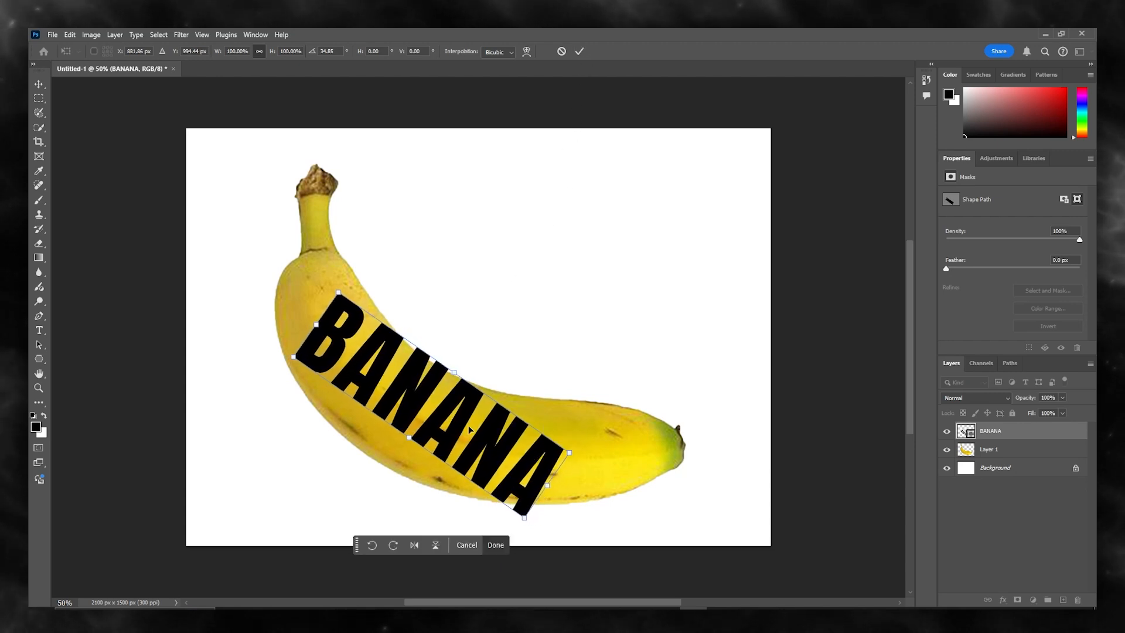
pyautogui.click(581, 51)
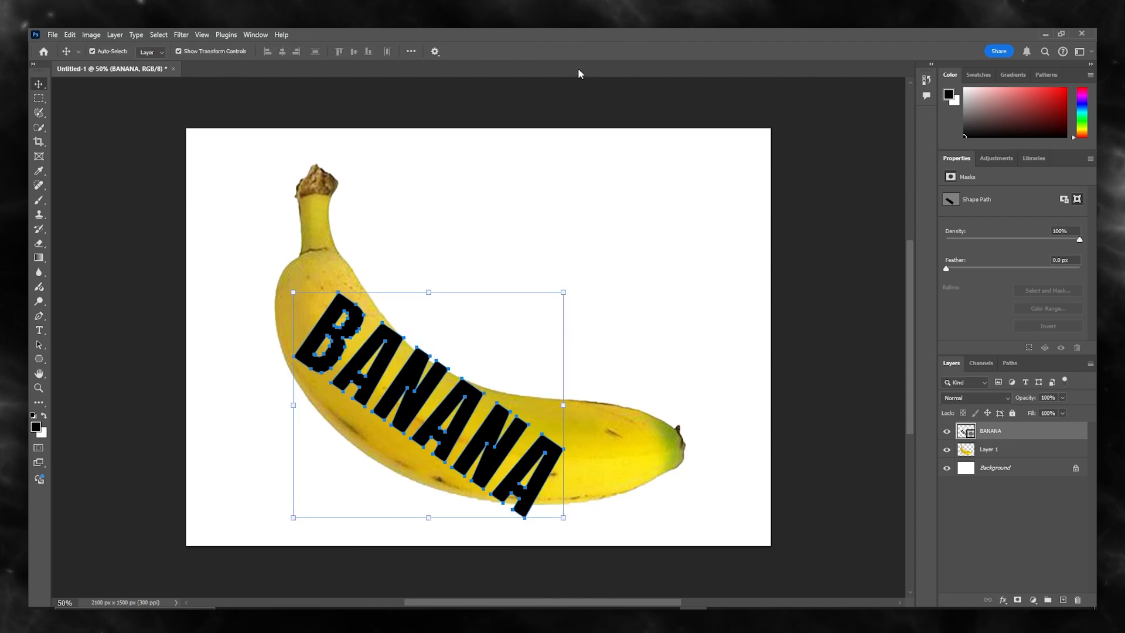
pyautogui.rightClick(457, 395)
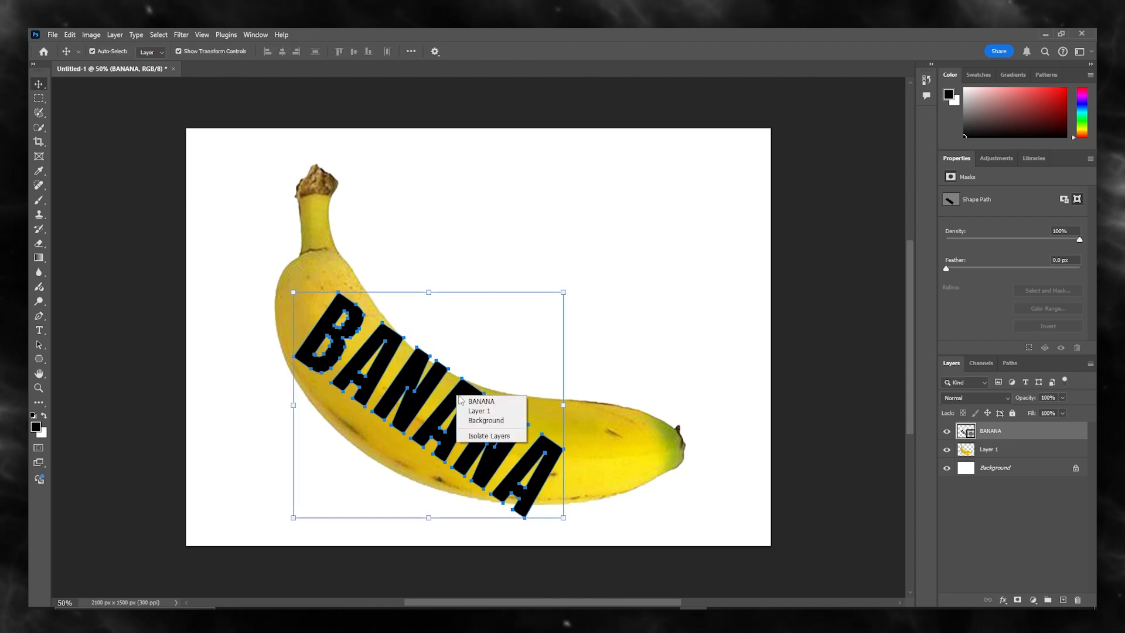
pyautogui.click(463, 361)
pyautogui.rightClick(473, 351)
pyautogui.rightClick(1000, 430)
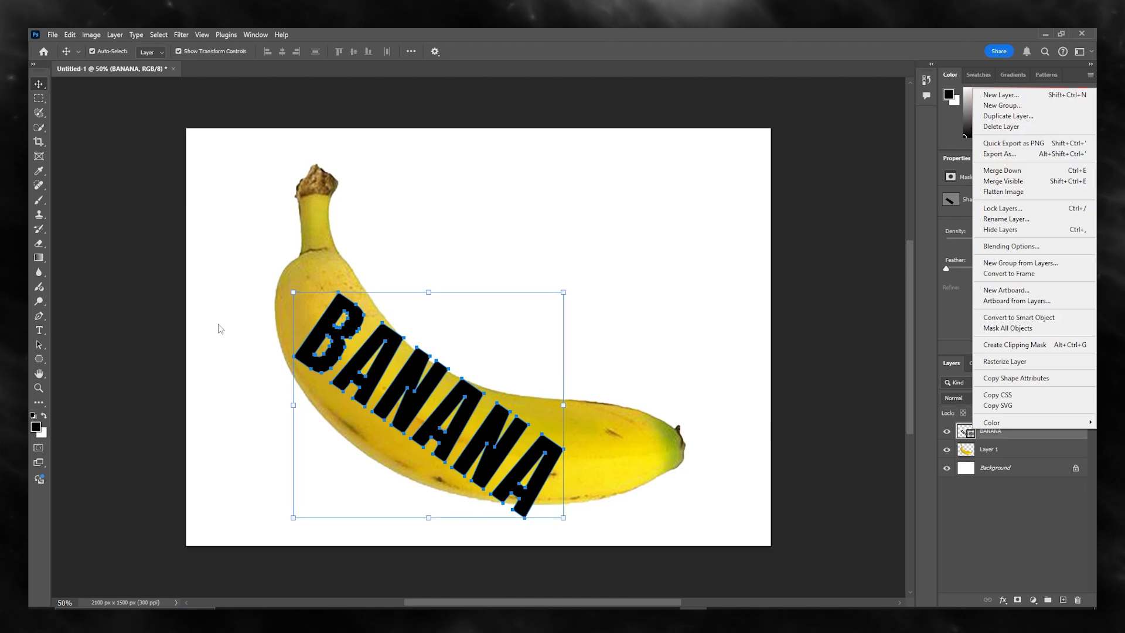
pyautogui.press('Escape')
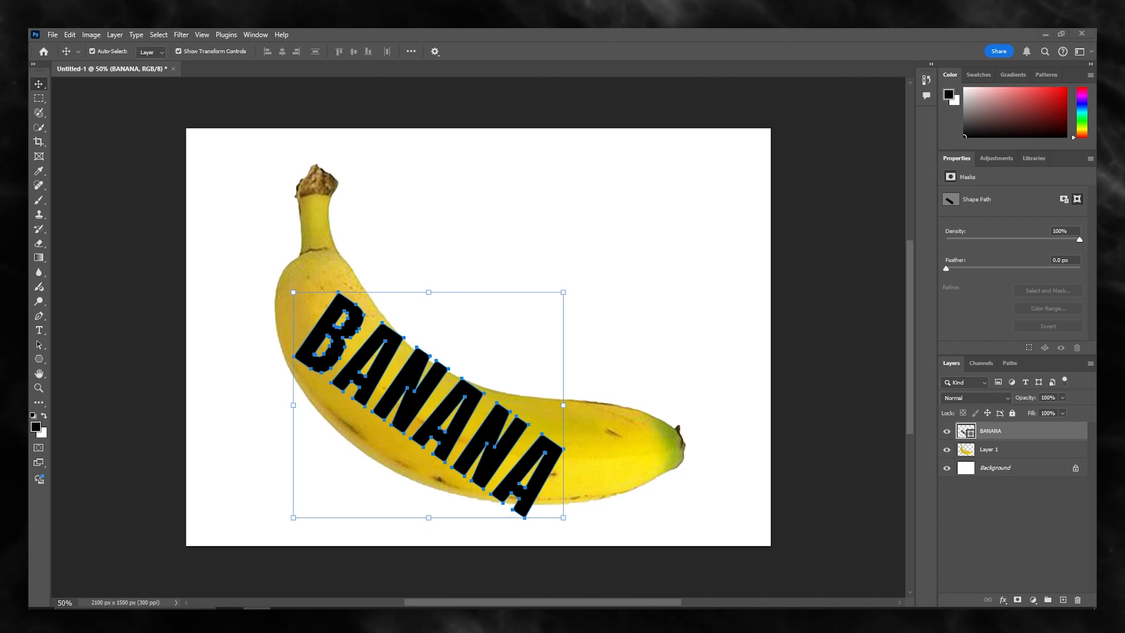
# - Warp the BANANA layer, bending the mesh's upper-left corner and its handles so the letter B fits across the banana
pyautogui.hotkey('ctrl', 't')
pyautogui.rightClick(457, 177)
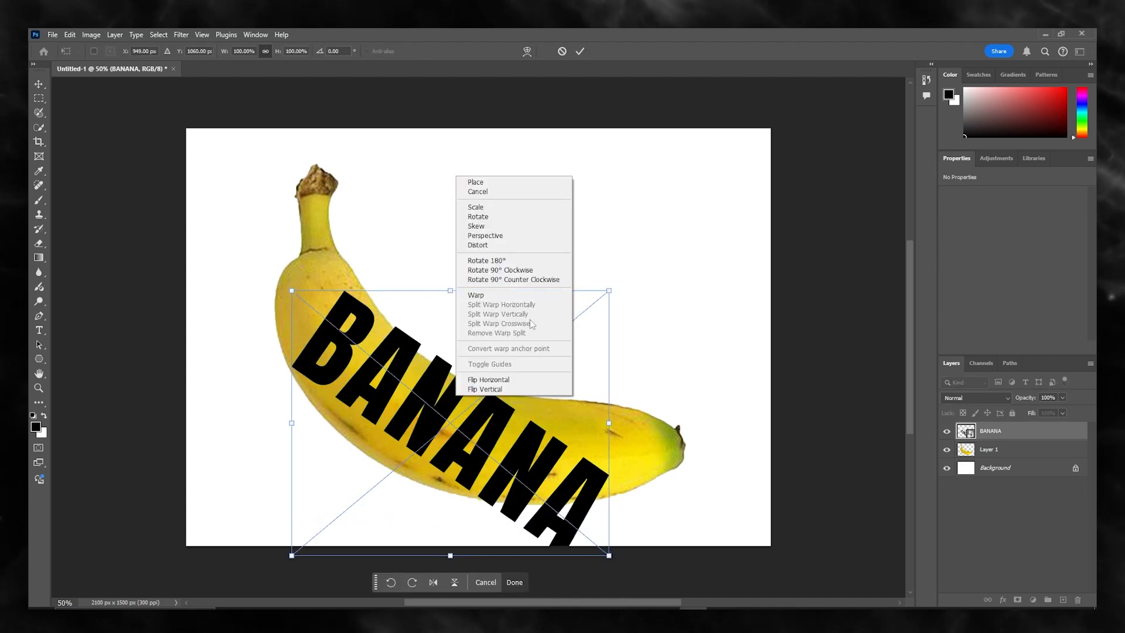
pyautogui.click(528, 297)
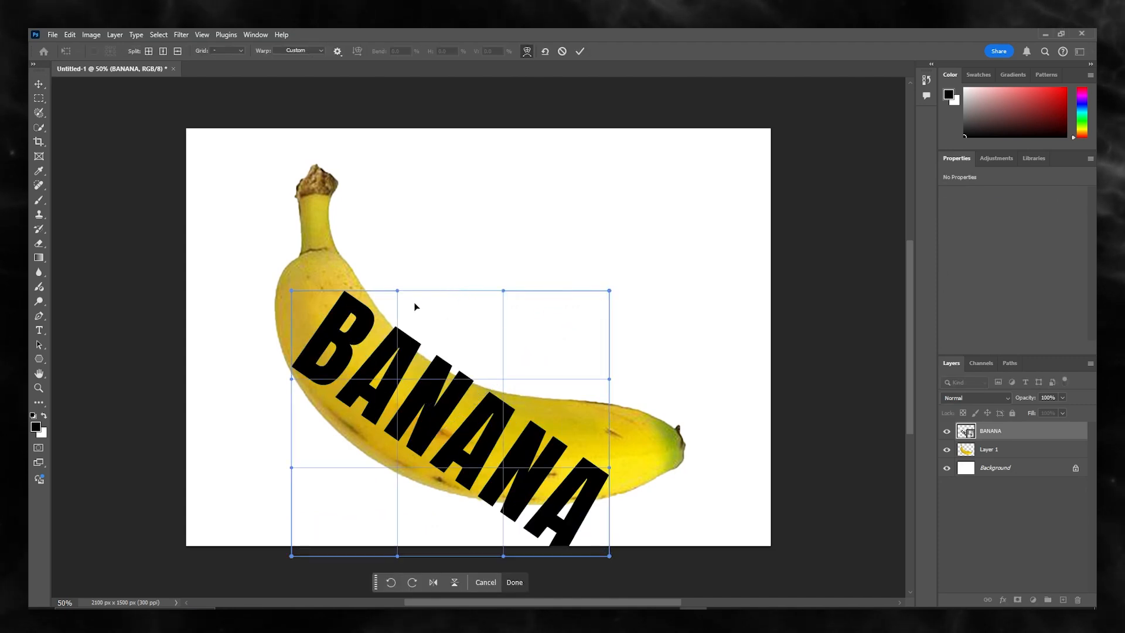
pyautogui.moveTo(290, 292); pyautogui.dragTo(329, 303)
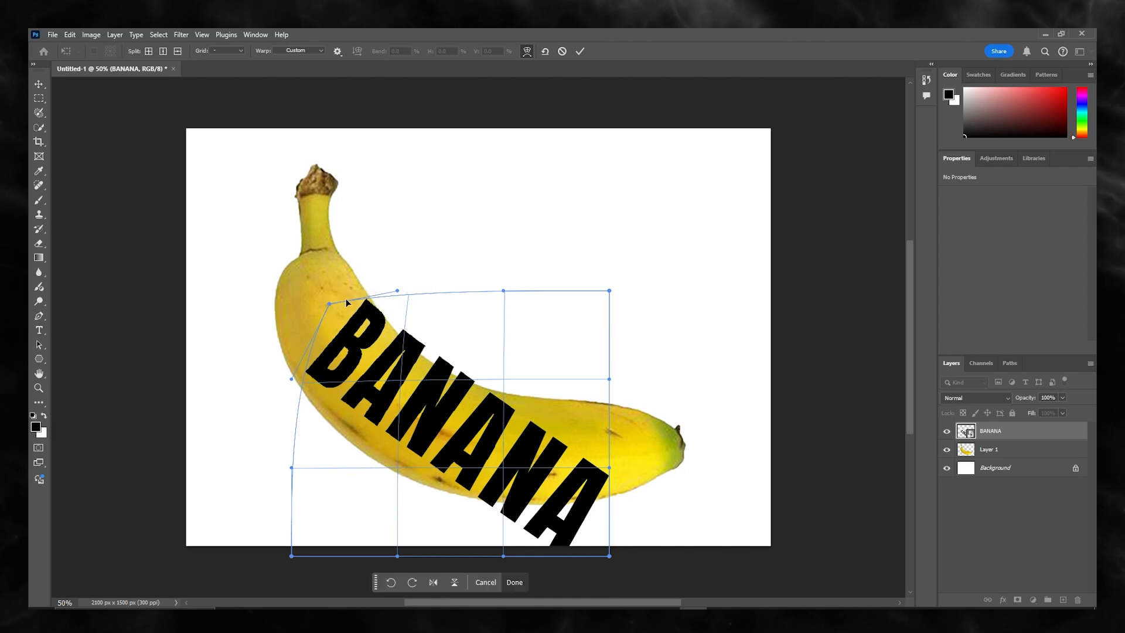
pyautogui.moveTo(399, 292); pyautogui.dragTo(397, 304)
pyautogui.moveTo(329, 302); pyautogui.dragTo(318, 284)
pyautogui.moveTo(396, 303); pyautogui.dragTo(393, 312)
pyautogui.moveTo(317, 289); pyautogui.dragTo(320, 283)
pyautogui.moveTo(394, 314); pyautogui.dragTo(384, 316)
pyautogui.moveTo(321, 279); pyautogui.dragTo(332, 281)
pyautogui.moveTo(290, 383); pyautogui.dragTo(251, 375)
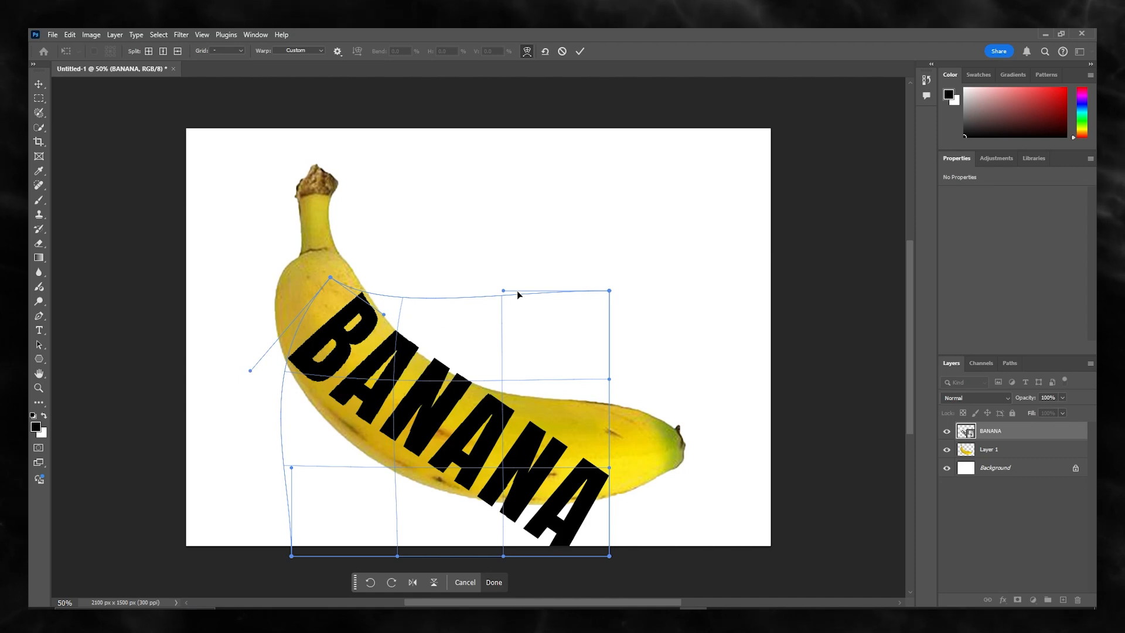
# - Pull the warp mesh's lower-right corner up and bend the middle letters to follow the banana's curve
pyautogui.moveTo(612, 559); pyautogui.dragTo(627, 496)
pyautogui.moveTo(608, 380); pyautogui.dragTo(605, 348)
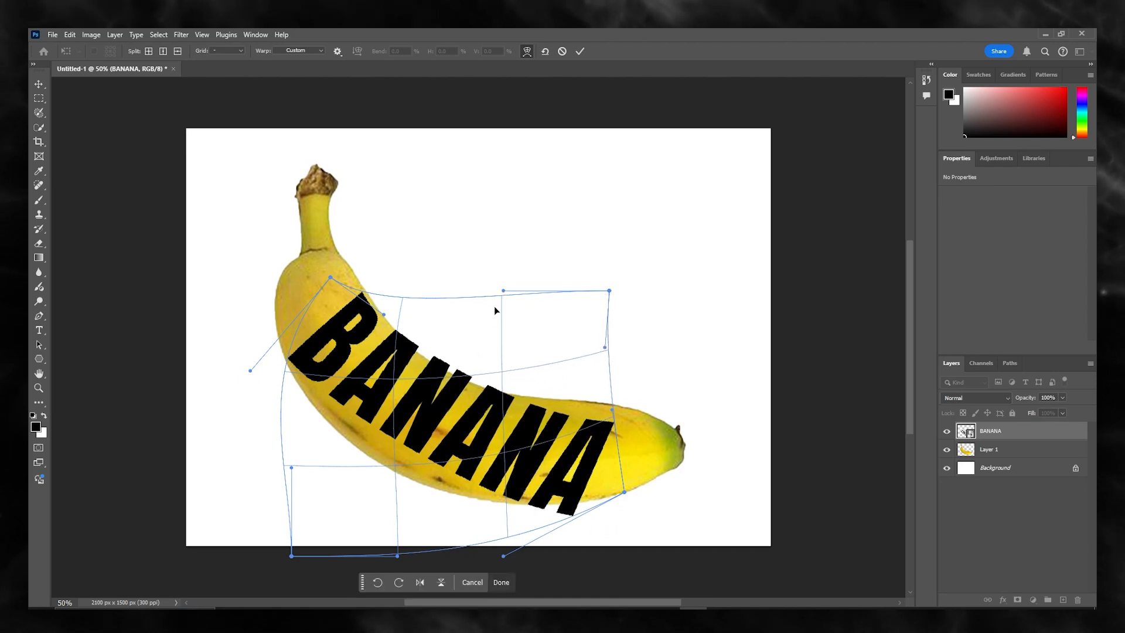
pyautogui.moveTo(494, 375)
pyautogui.mouseDown()
pyautogui.moveTo(489, 404)
pyautogui.moveTo(496, 386)
pyautogui.moveTo(484, 379)
pyautogui.mouseUp()
pyautogui.moveTo(392, 337); pyautogui.dragTo(386, 338)
pyautogui.moveTo(373, 441); pyautogui.dragTo(357, 435)
# - Stretch the right side of the warp mesh so the last letters span the banana's width toward its green tip
pyautogui.moveTo(624, 491); pyautogui.dragTo(639, 469)
pyautogui.moveTo(620, 396); pyautogui.dragTo(616, 401)
pyautogui.moveTo(518, 483); pyautogui.dragTo(511, 495)
pyautogui.moveTo(555, 426); pyautogui.dragTo(557, 404)
pyautogui.moveTo(610, 290); pyautogui.dragTo(728, 176)
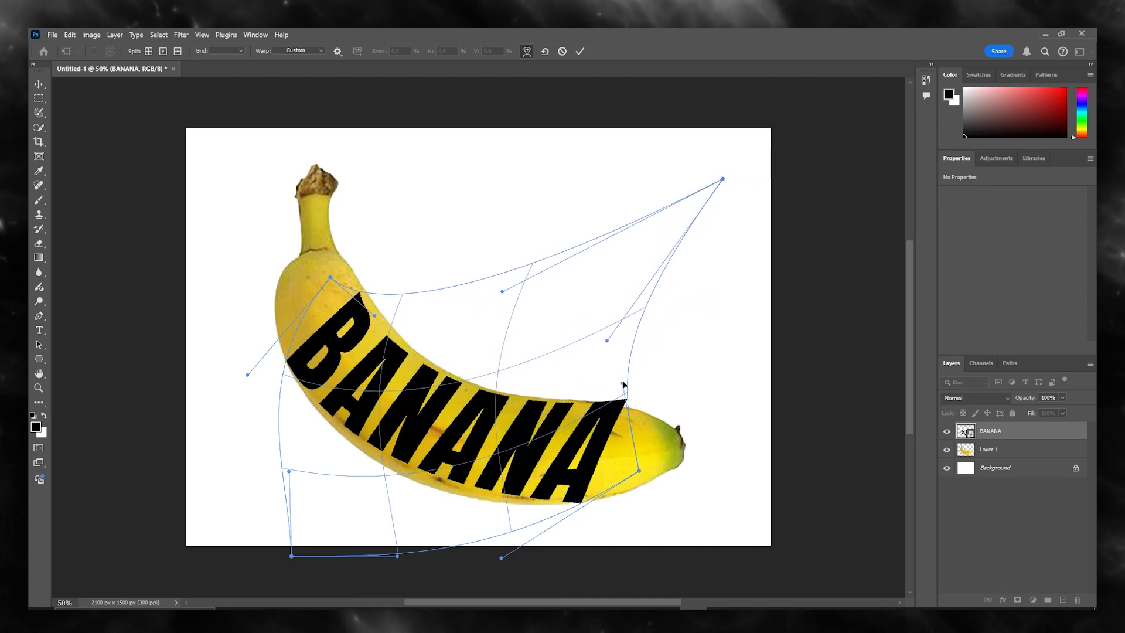
pyautogui.moveTo(622, 383); pyautogui.dragTo(616, 405)
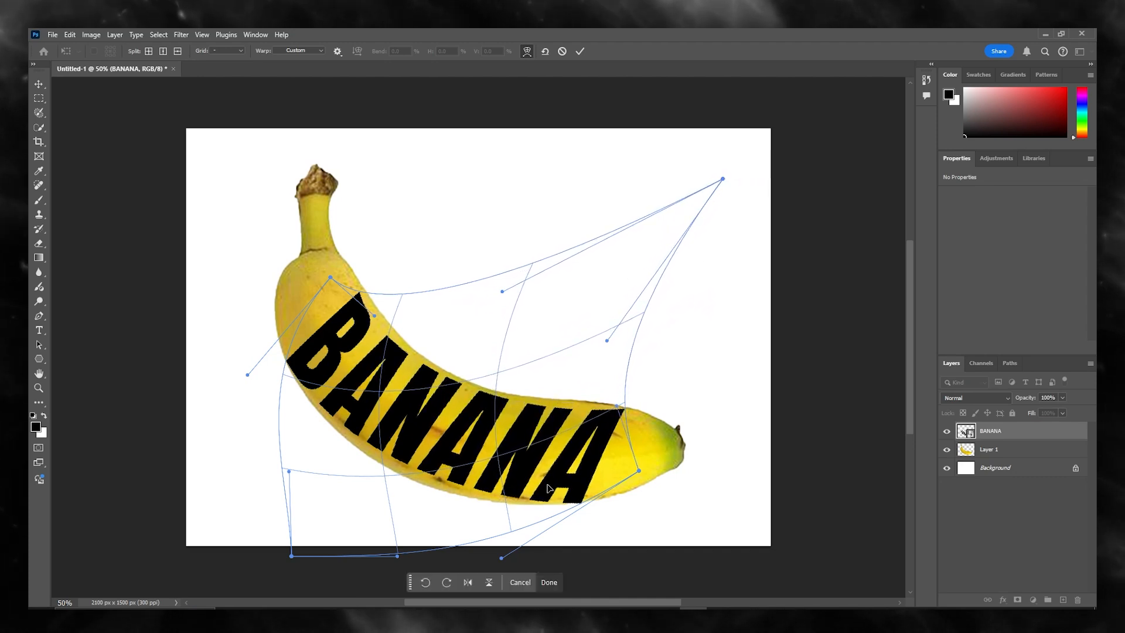
pyautogui.moveTo(638, 470); pyautogui.dragTo(680, 459)
pyautogui.moveTo(617, 408); pyautogui.dragTo(606, 417)
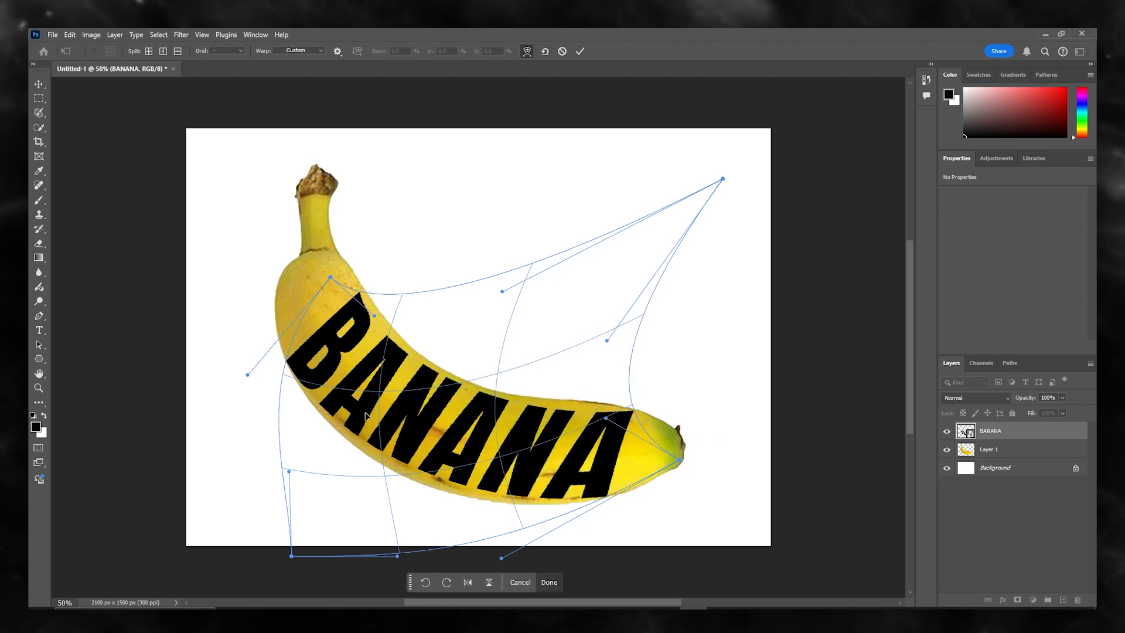
# - Refine the warp of the first and middle letters to meet the banana's upper and lower edges, and apply it
pyautogui.moveTo(353, 434); pyautogui.dragTo(402, 349)
pyautogui.moveTo(497, 402); pyautogui.dragTo(494, 392)
pyautogui.moveTo(436, 473); pyautogui.dragTo(427, 480)
pyautogui.moveTo(399, 555); pyautogui.dragTo(370, 591)
pyautogui.moveTo(507, 401); pyautogui.dragTo(510, 398)
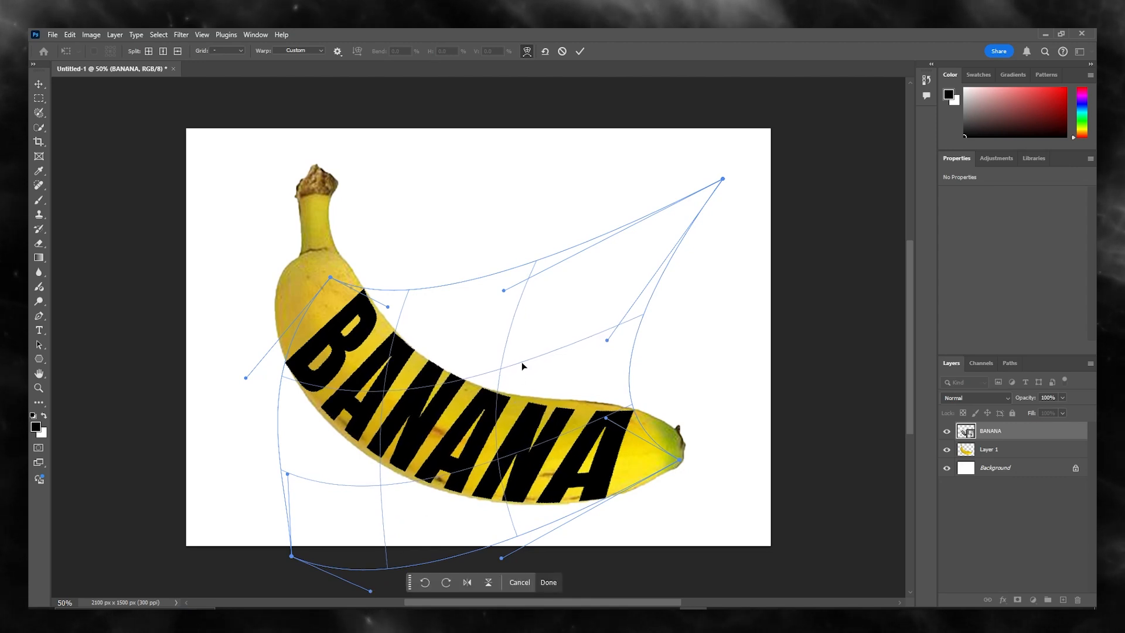
pyautogui.moveTo(371, 590); pyautogui.dragTo(361, 566)
pyautogui.moveTo(287, 443); pyautogui.dragTo(250, 471)
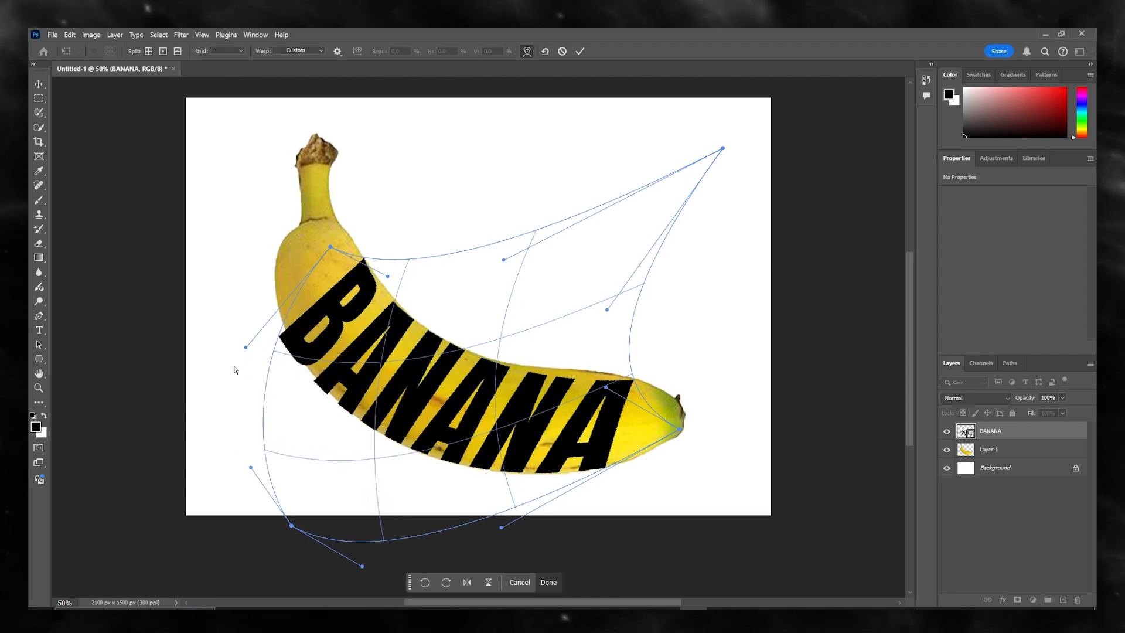
pyautogui.moveTo(246, 348); pyautogui.dragTo(257, 332)
pyautogui.click(580, 52)
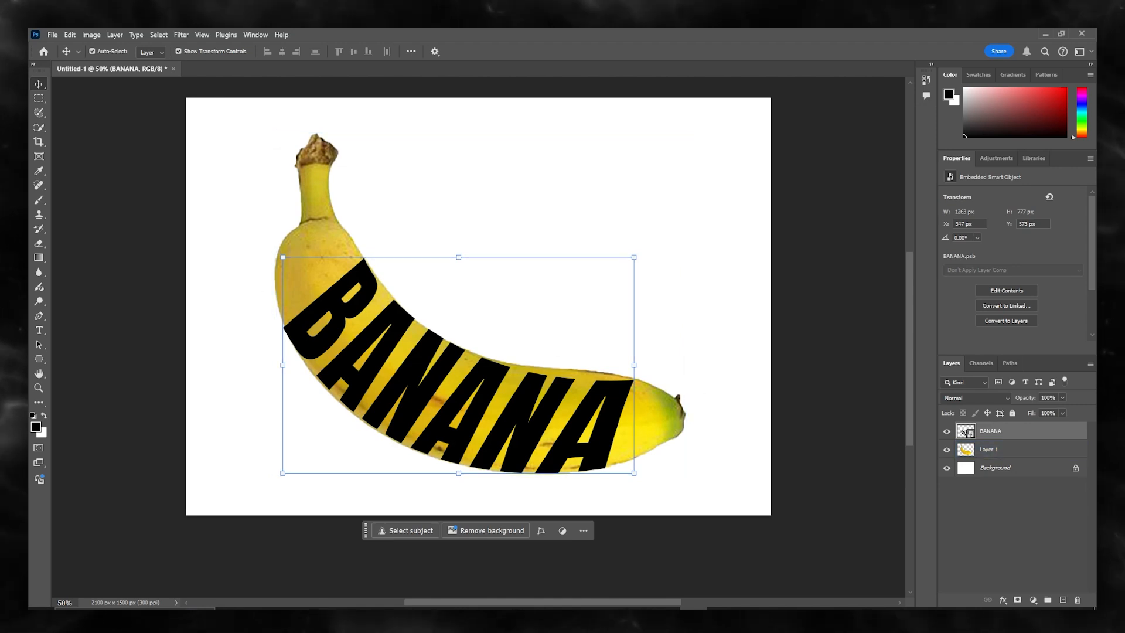
pyautogui.click(257, 608)
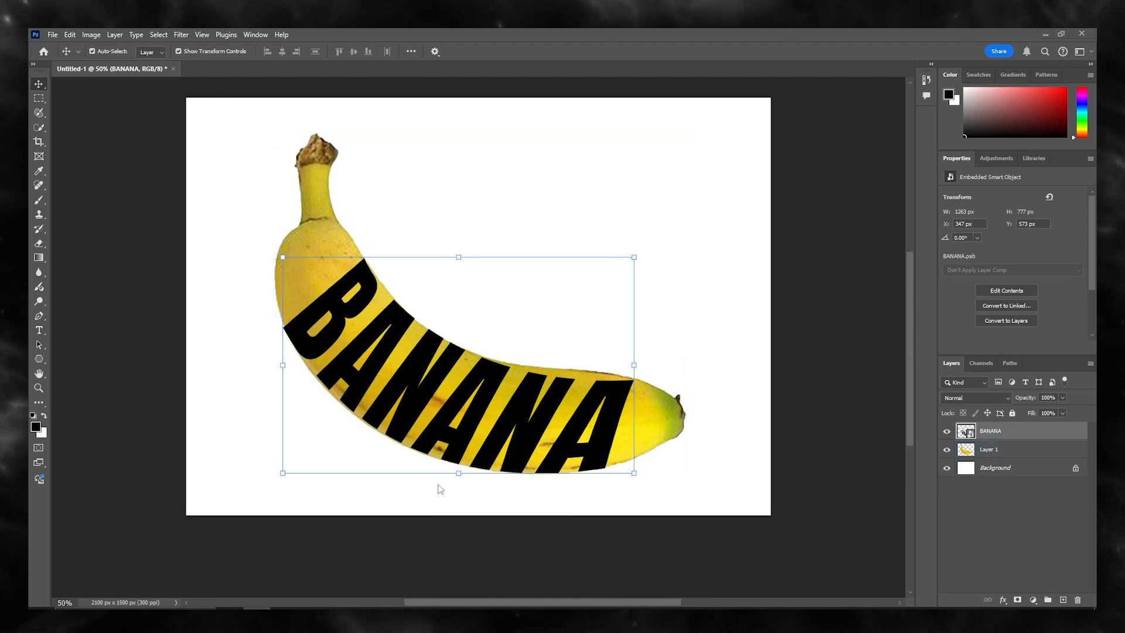
pyautogui.click(529, 608)
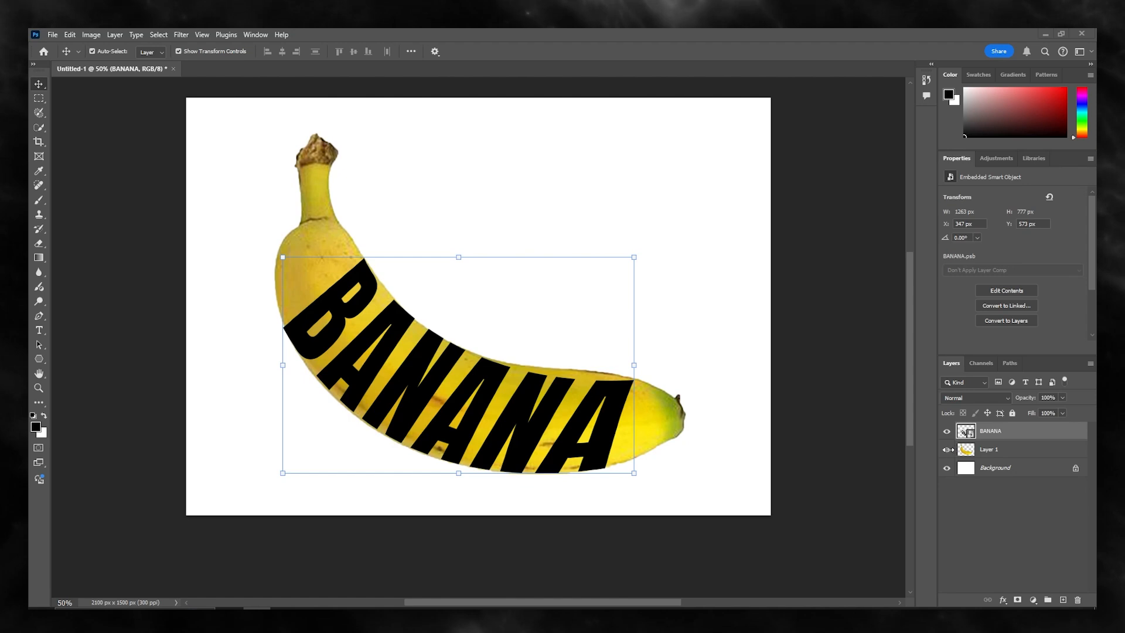
pyautogui.click(693, 208)
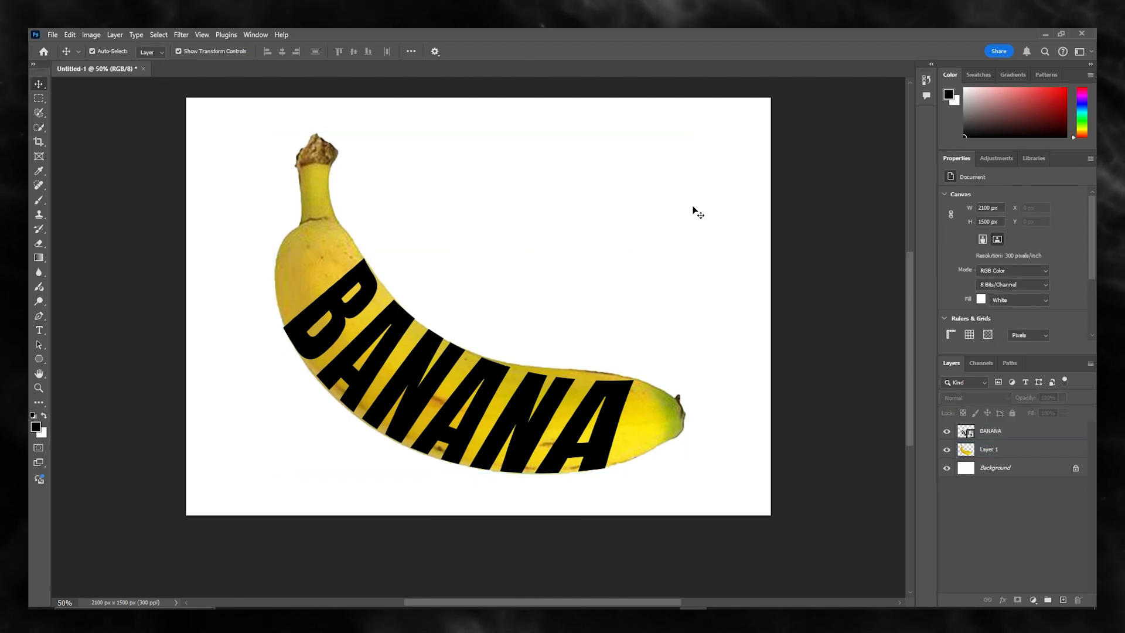
pyautogui.click(947, 449)
pyautogui.click(946, 449)
# - Try adding layer masks to Layer 1 and the BANANA layer, and undo them
pyautogui.click(1008, 449)
pyautogui.click(1017, 599)
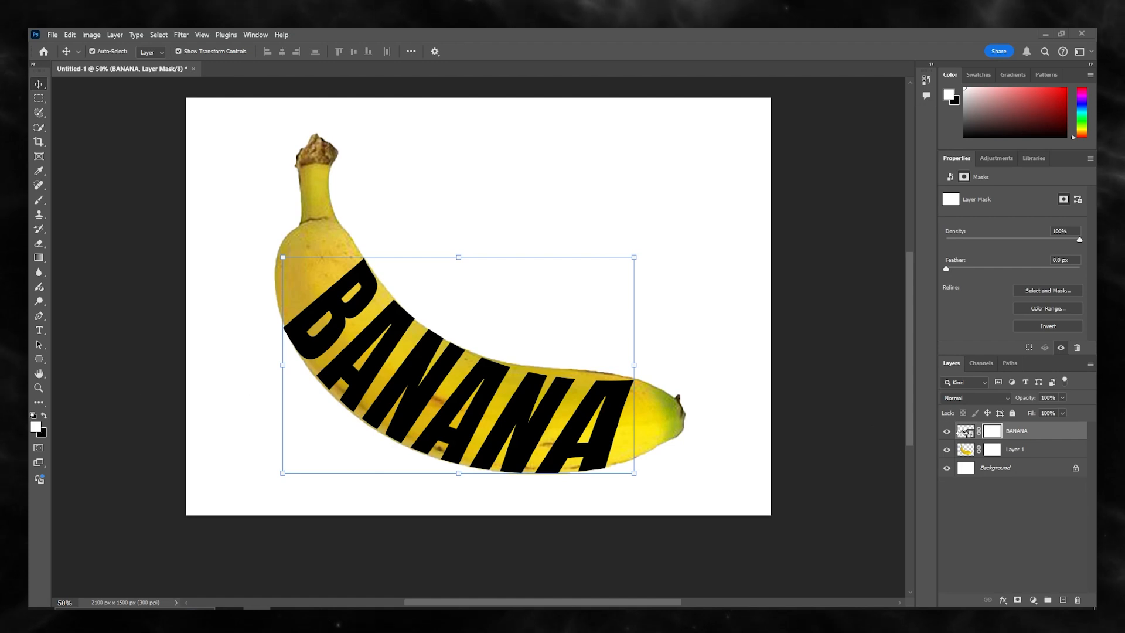
pyautogui.click(853, 370)
pyautogui.click(1028, 428)
pyautogui.hotkey('ctrl', 'z')
pyautogui.hotkey('ctrl', 'z')
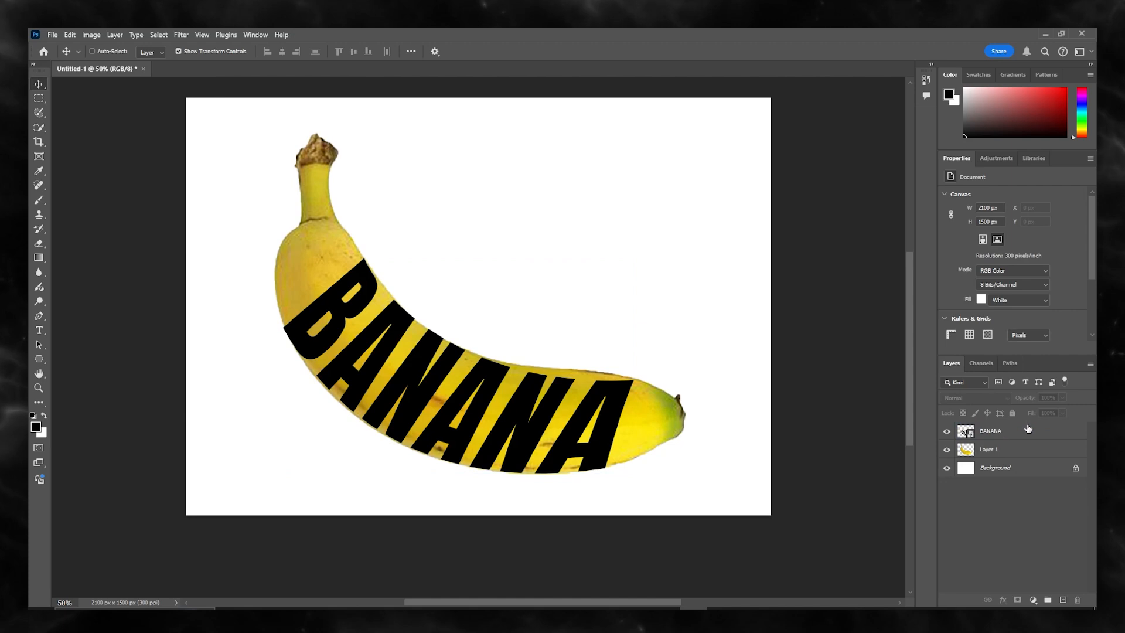
# - Unlock the Background layer and delete it, keeping the BANANA layer and Layer 1
pyautogui.click(1028, 429)
pyautogui.click(1011, 435)
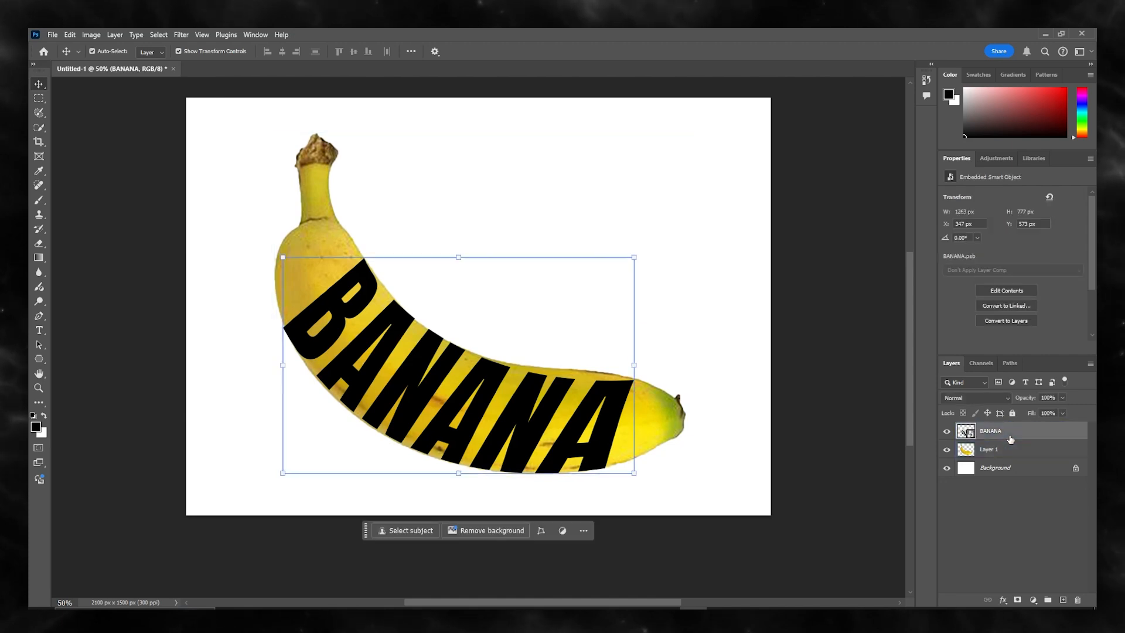
pyautogui.keyDown('ctrl'); pyautogui.click(1009, 452); pyautogui.keyUp('ctrl')
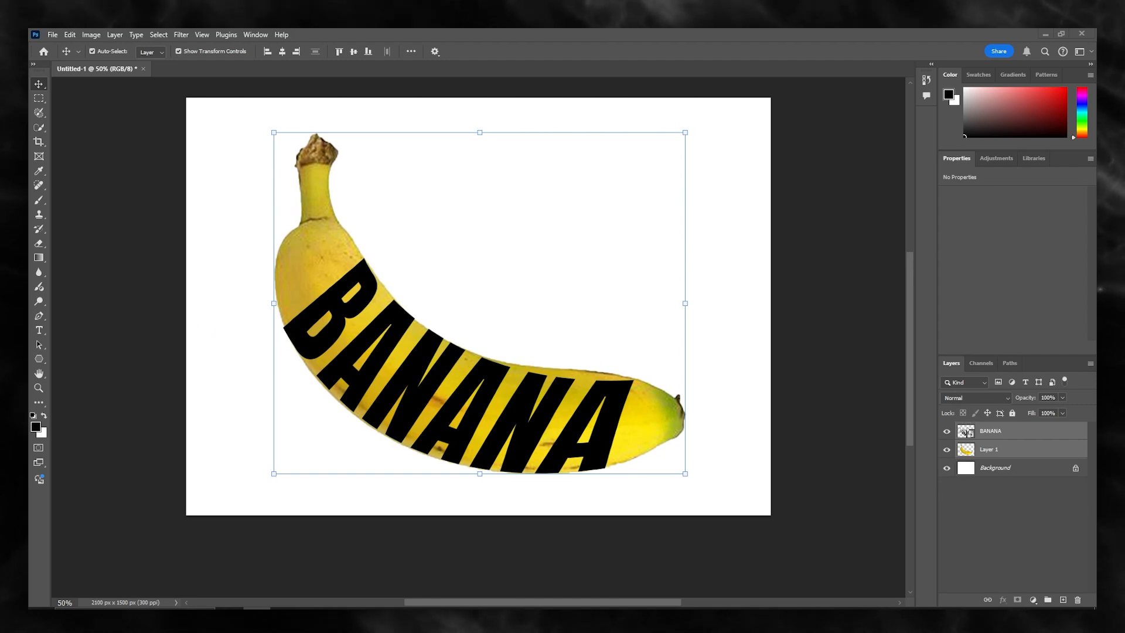
pyautogui.click(969, 487)
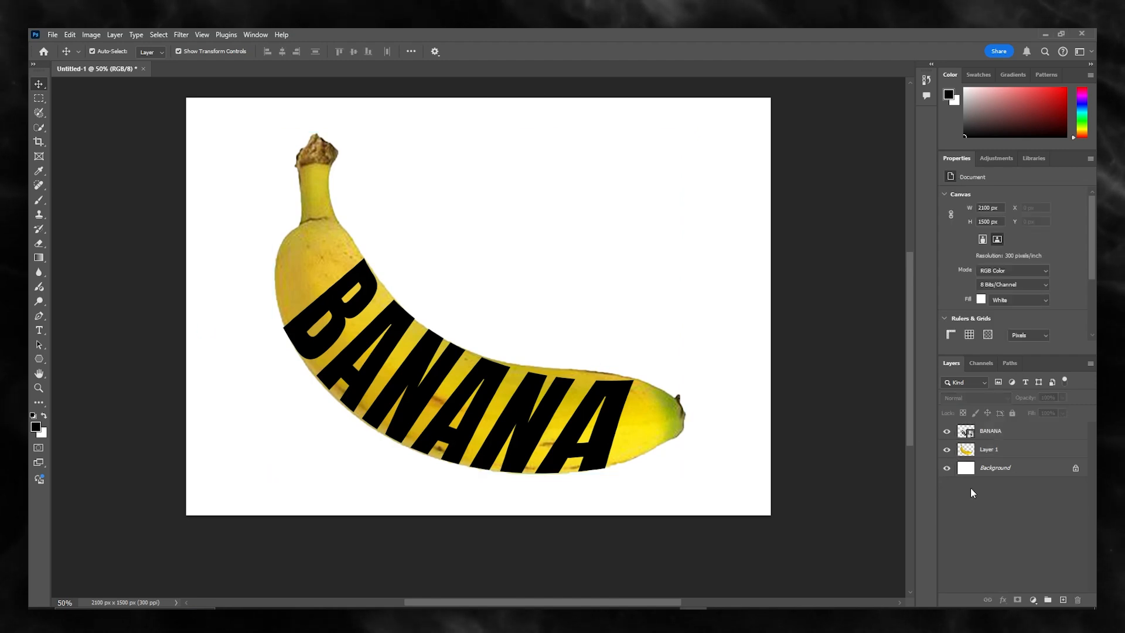
pyautogui.click(1075, 467)
pyautogui.press('Delete')
# - Look at the contents of the BANANA smart object and at Layer 1's blending options
pyautogui.doubleClick(965, 431)
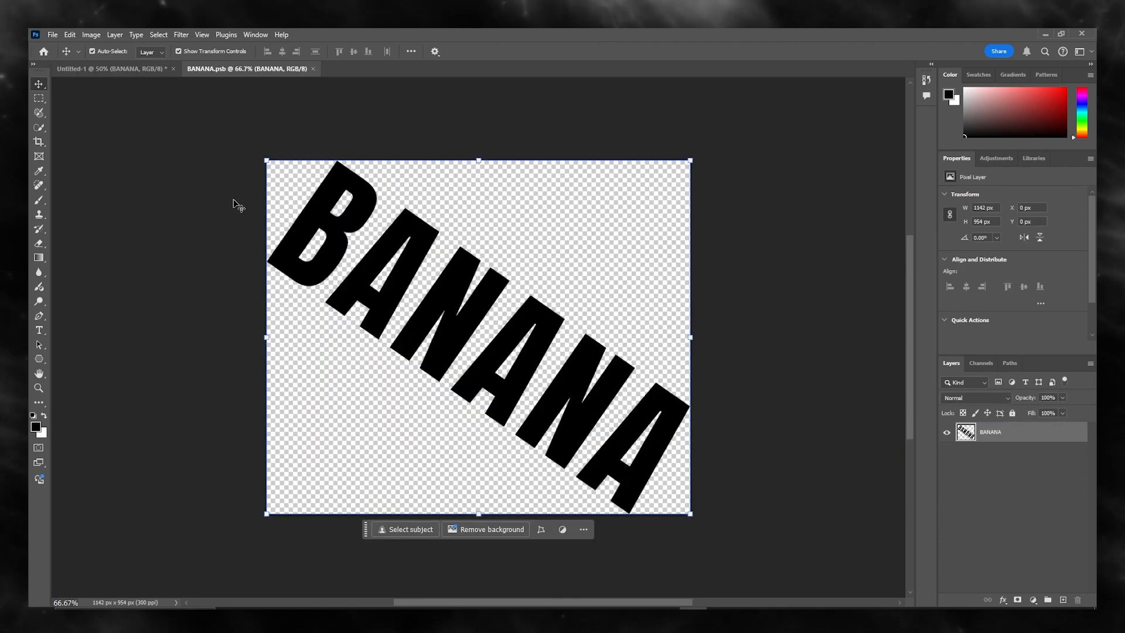
pyautogui.click(108, 69)
pyautogui.click(963, 453)
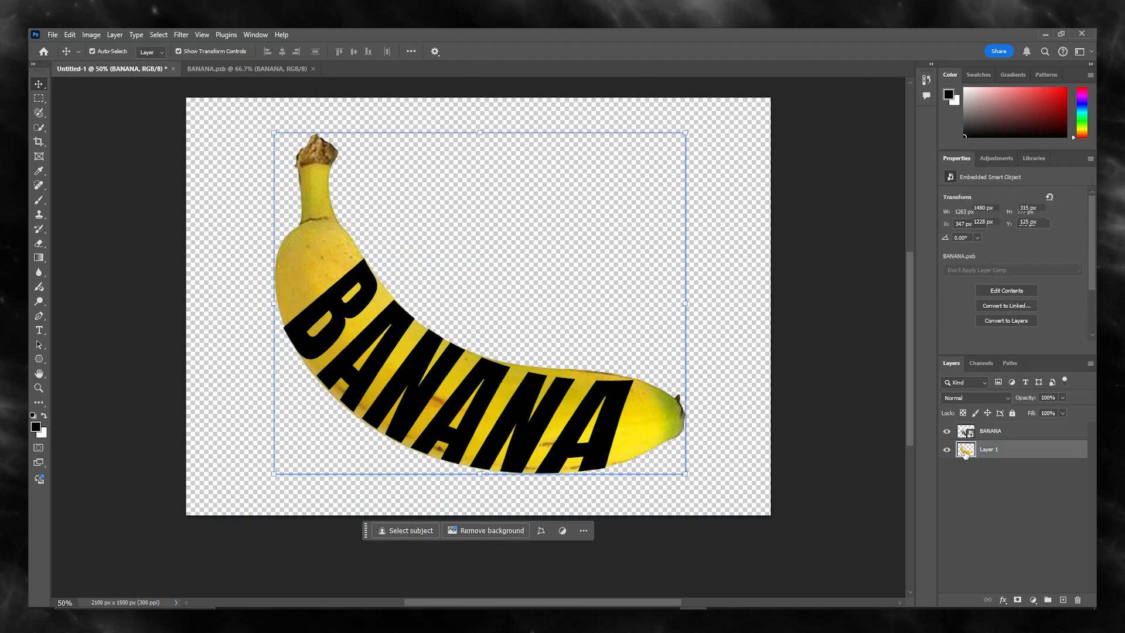
pyautogui.doubleClick(1016, 451)
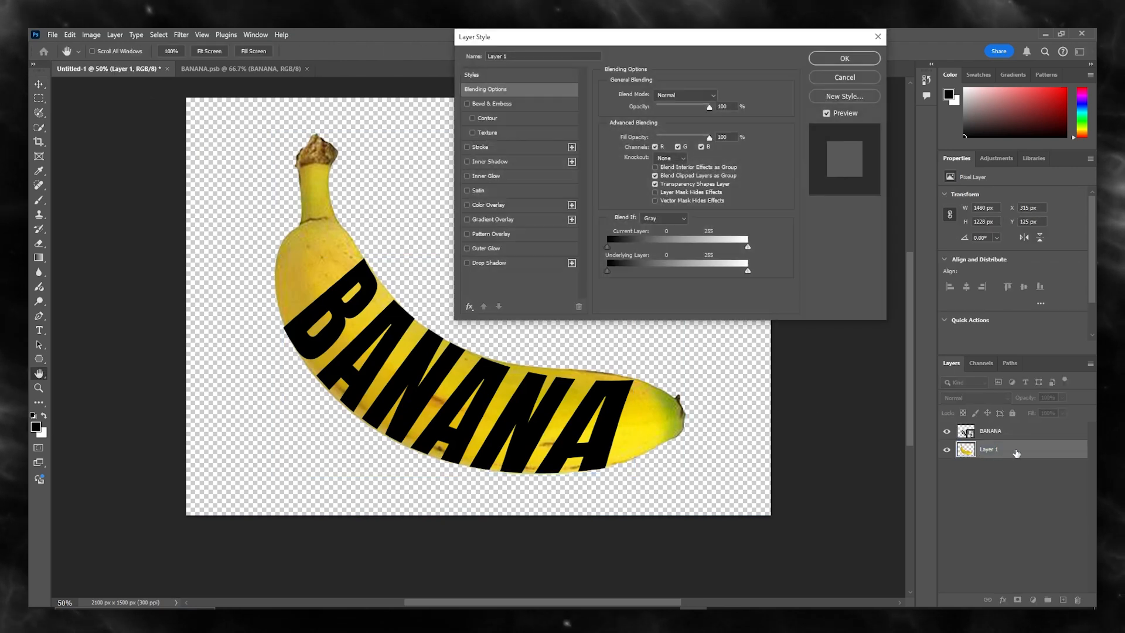
pyautogui.click(844, 58)
# - Try blank layer masks on Layer 1 and the BANANA layer, and toggle both layers' visibility to compare them
pyautogui.click(1016, 600)
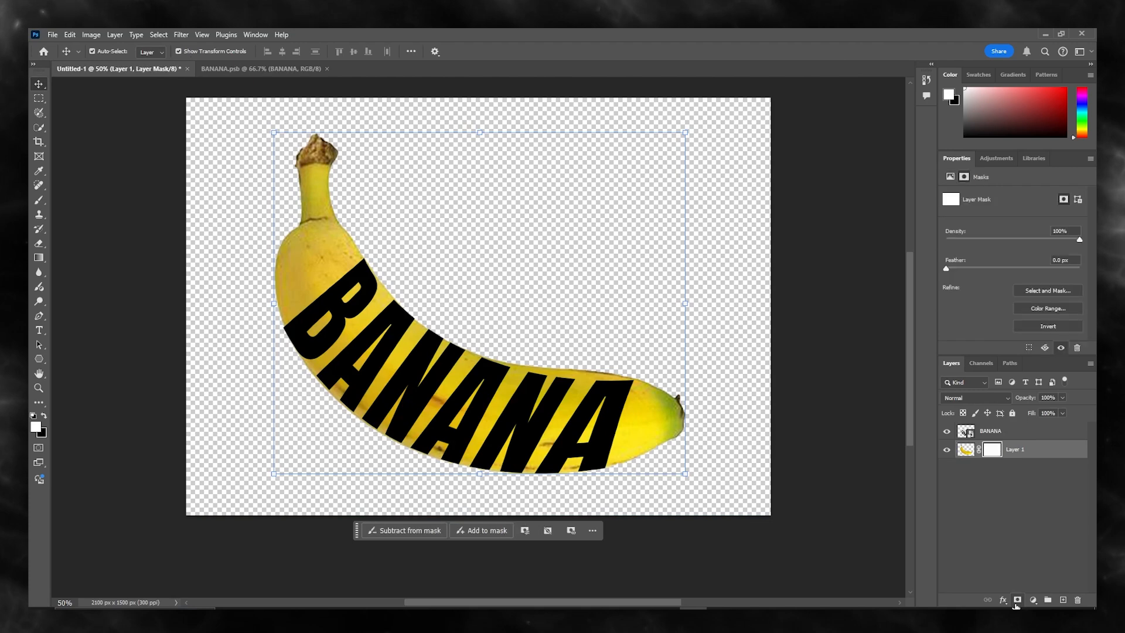
pyautogui.click(1019, 431)
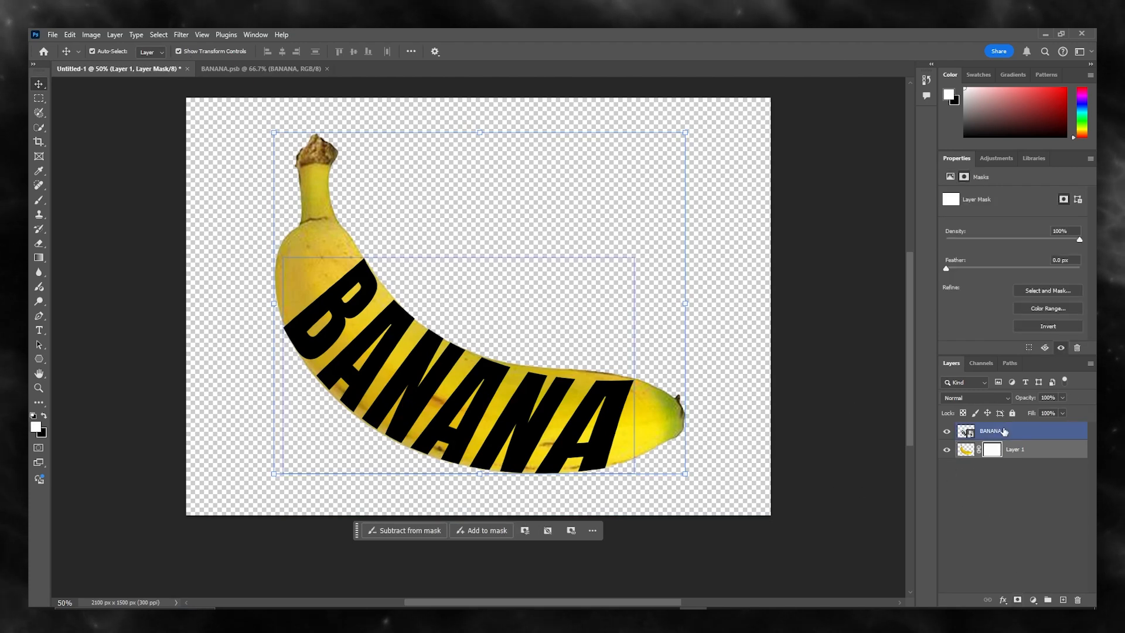
pyautogui.click(1017, 599)
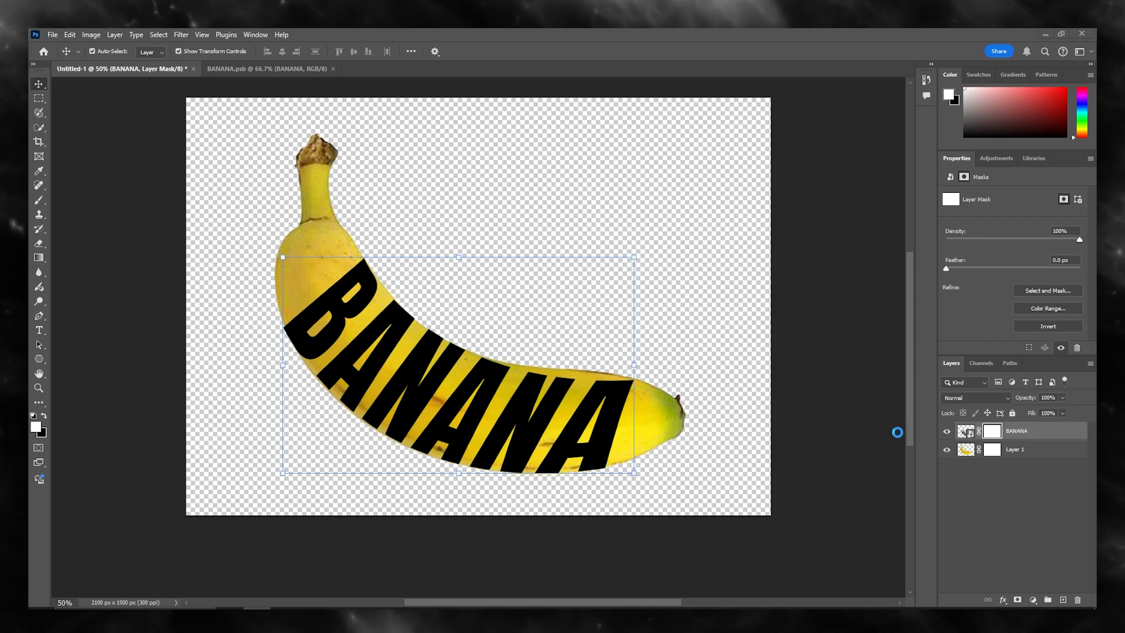
pyautogui.click(947, 431)
pyautogui.click(947, 432)
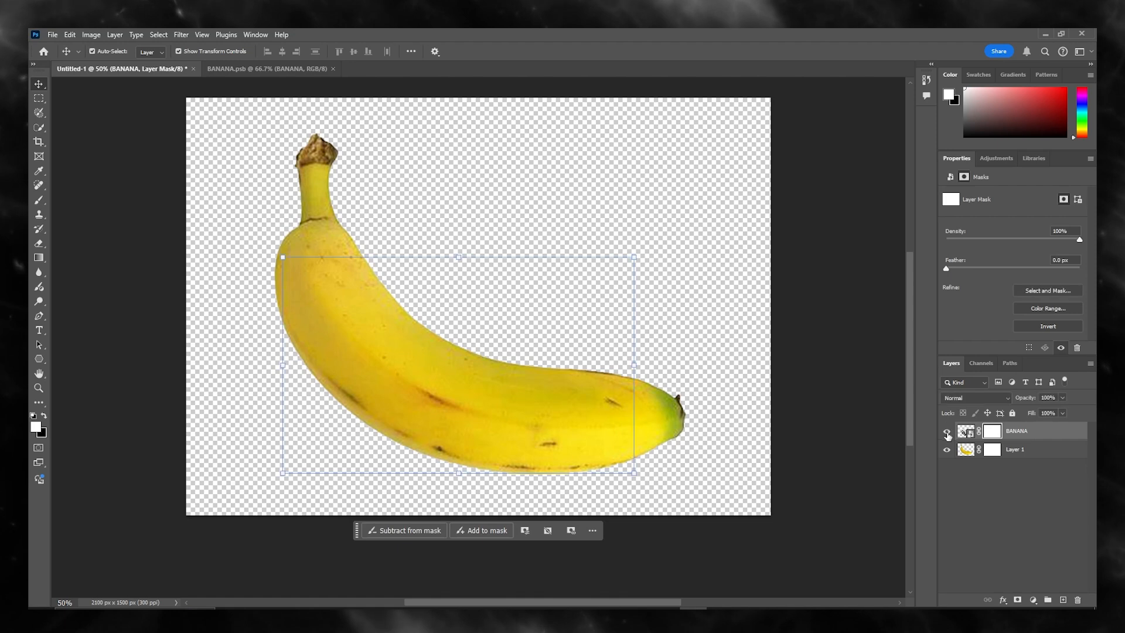
pyautogui.click(945, 450)
pyautogui.click(945, 449)
# - Delete the layer masks from Layer 1 and the BANANA layer, and close the BANANA smart object's document
pyautogui.rightClick(992, 449)
pyautogui.click(1014, 482)
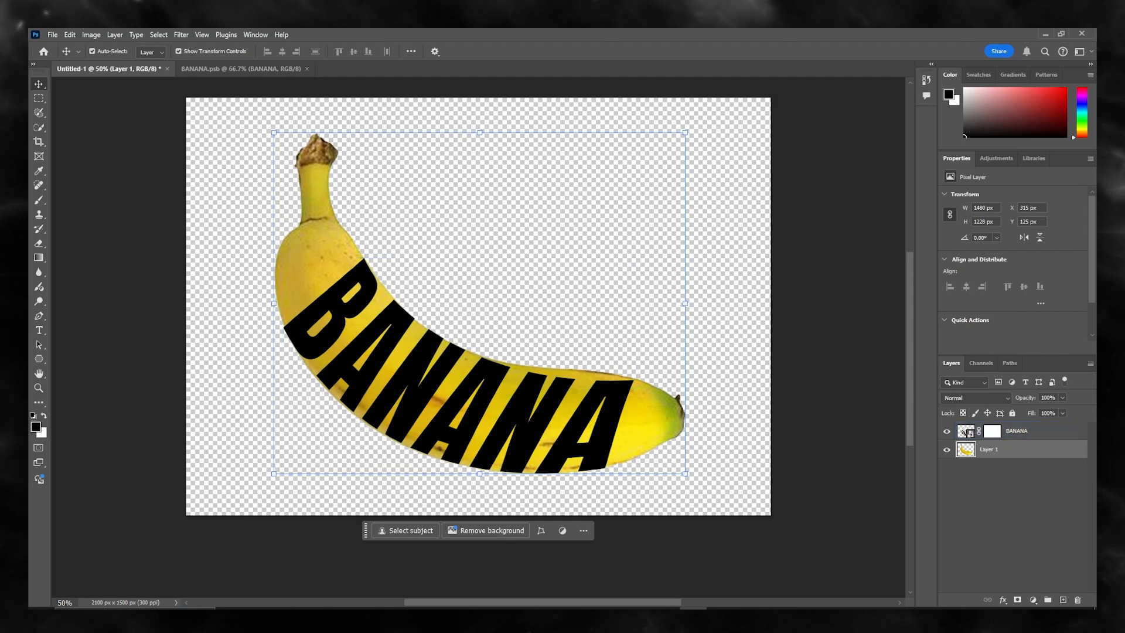
pyautogui.hotkey('ctrl', 'shift', 'a')
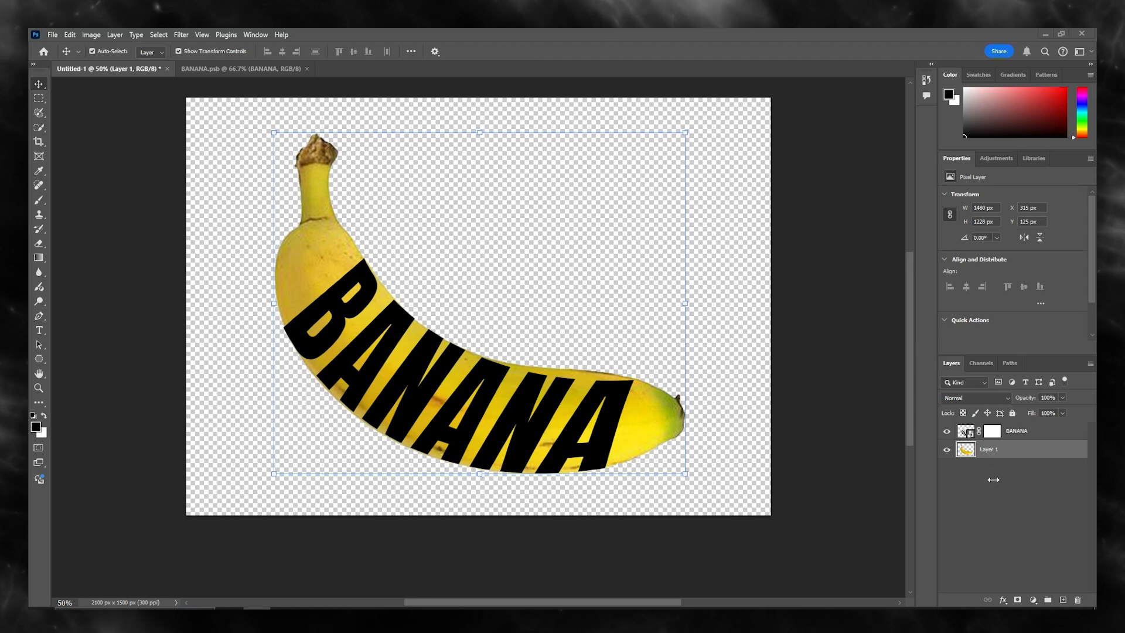
pyautogui.click(992, 431)
pyautogui.press('Delete')
pyautogui.doubleClick(965, 432)
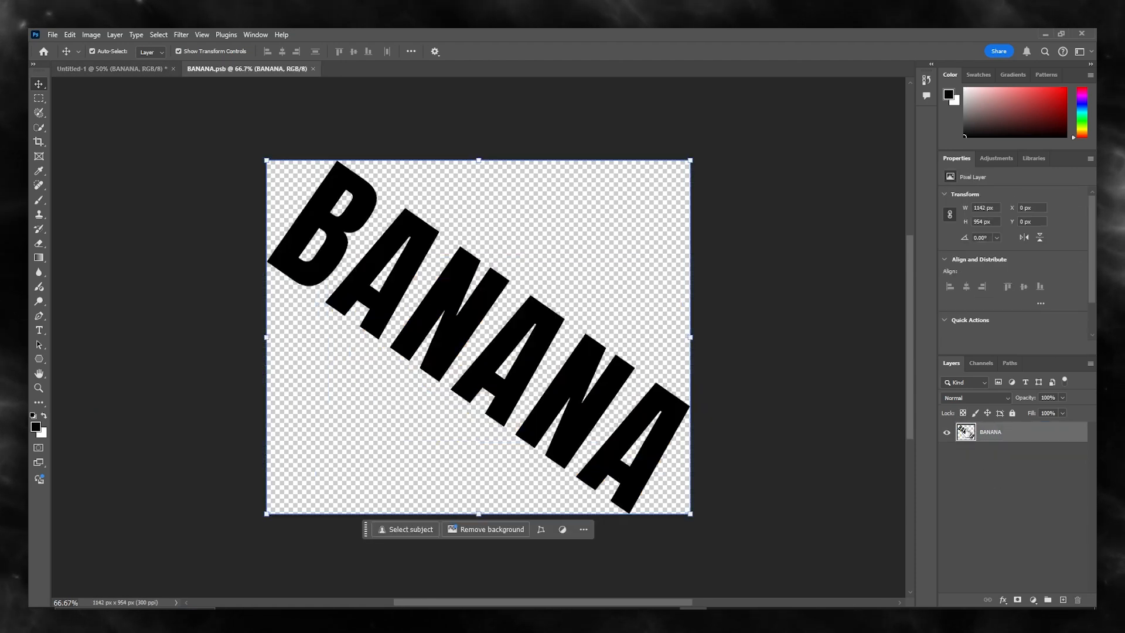
pyautogui.click(313, 69)
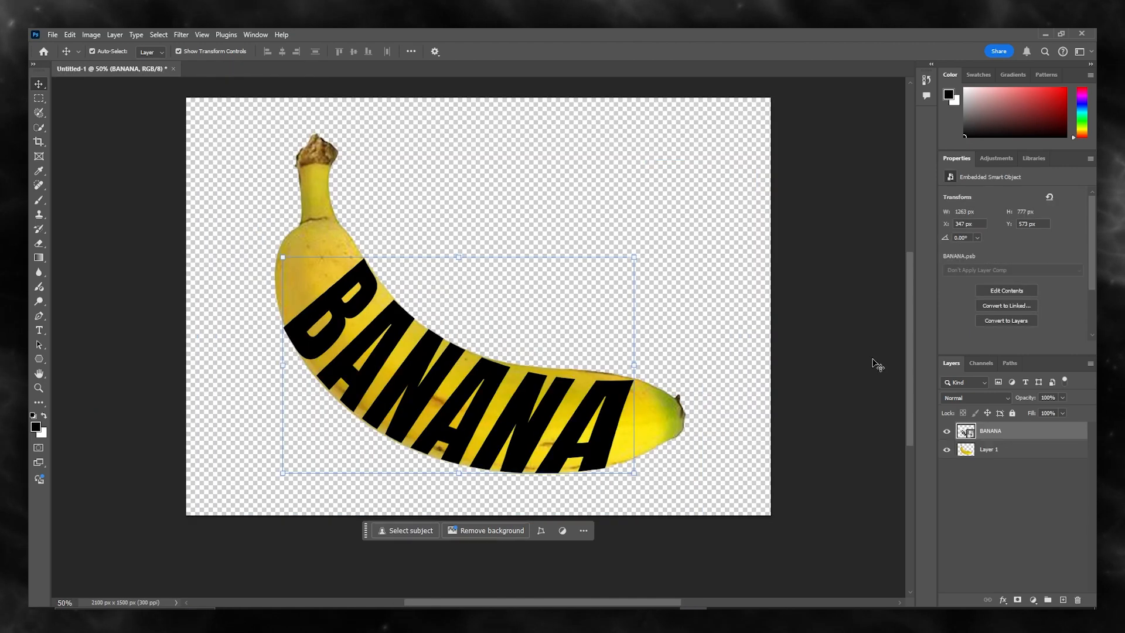
# - Select the BANANA layer's pixels, turn that selection into a layer mask on Layer 1, and hide the BANANA layer
pyautogui.rightClick(966, 431)
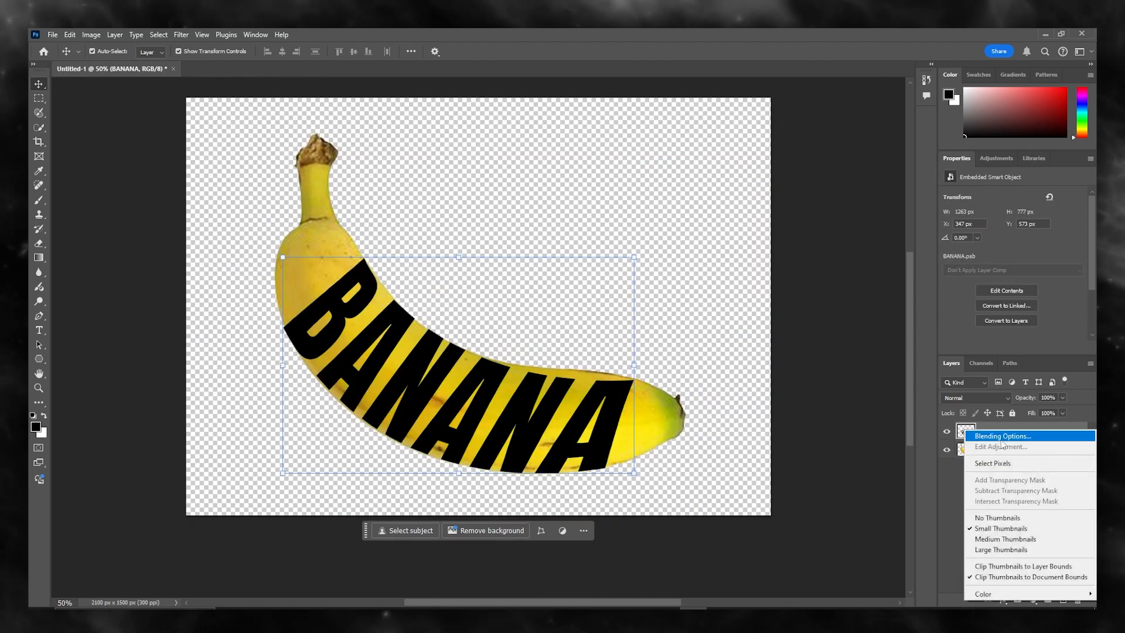
pyautogui.click(995, 463)
pyautogui.click(966, 451)
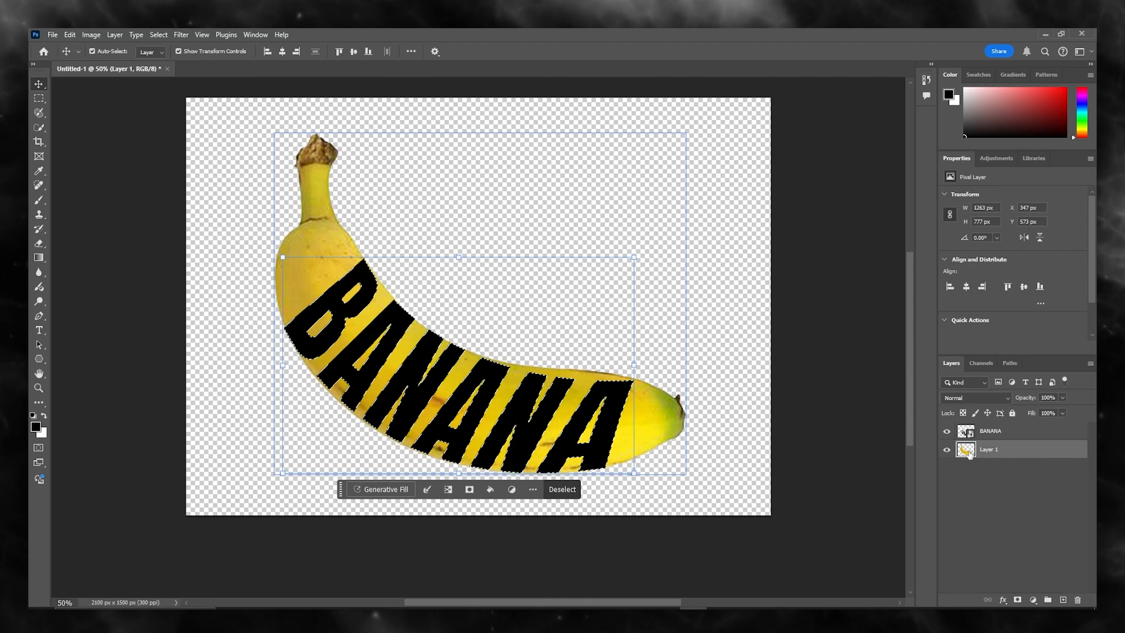
pyautogui.click(1019, 597)
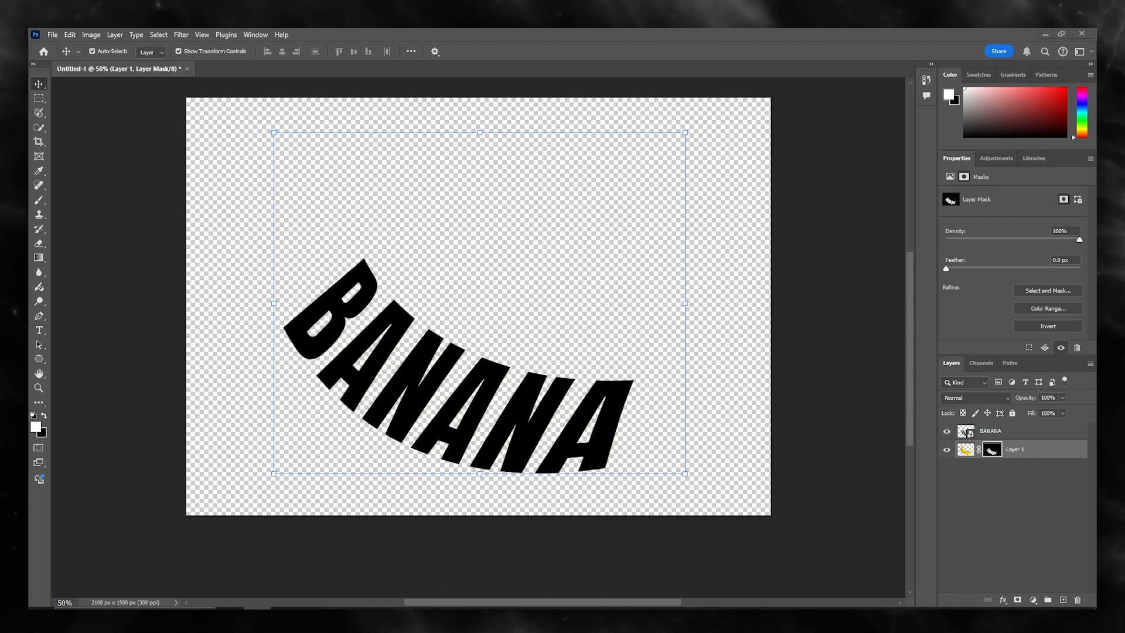
pyautogui.click(946, 431)
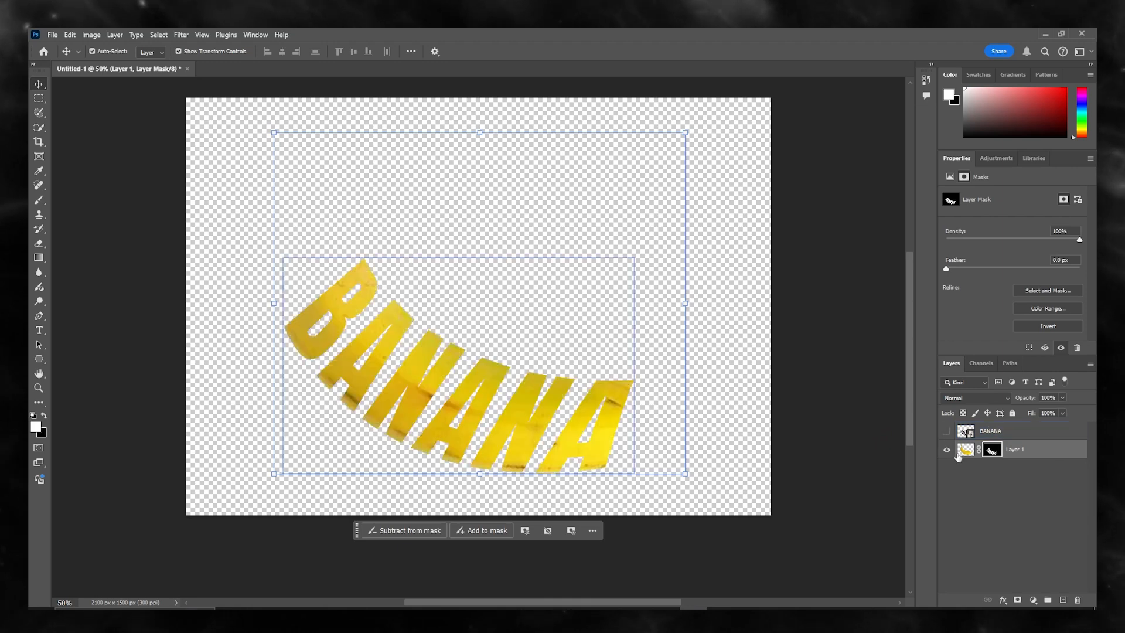
pyautogui.click(257, 609)
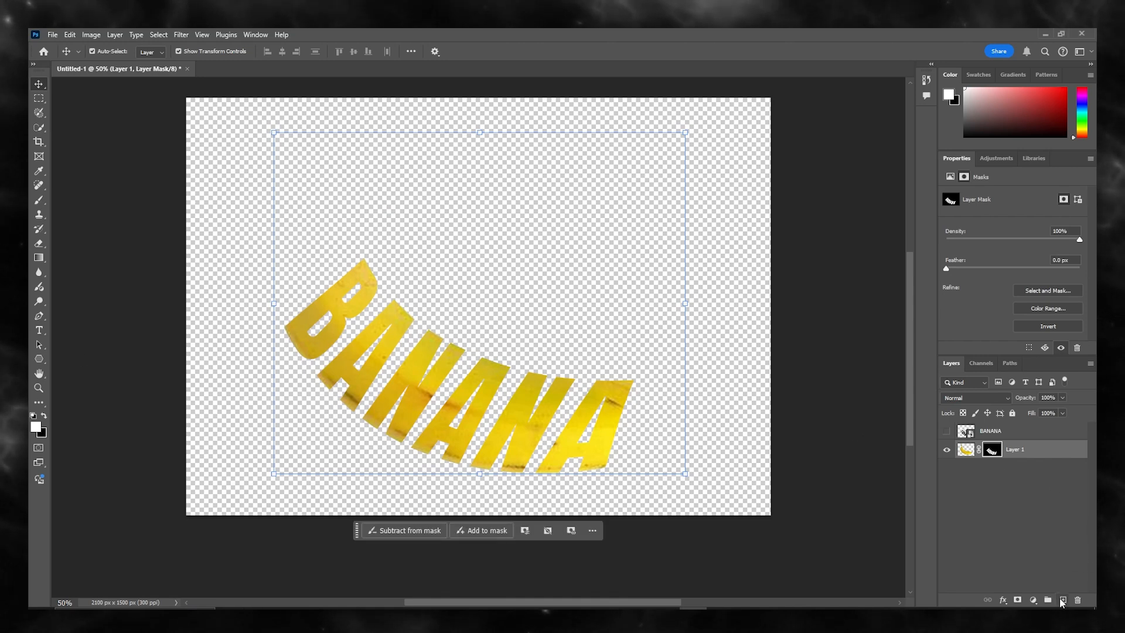
# - Create a new empty layer above Layer 1 and pick the Paint Bucket tool
pyautogui.click(1063, 599)
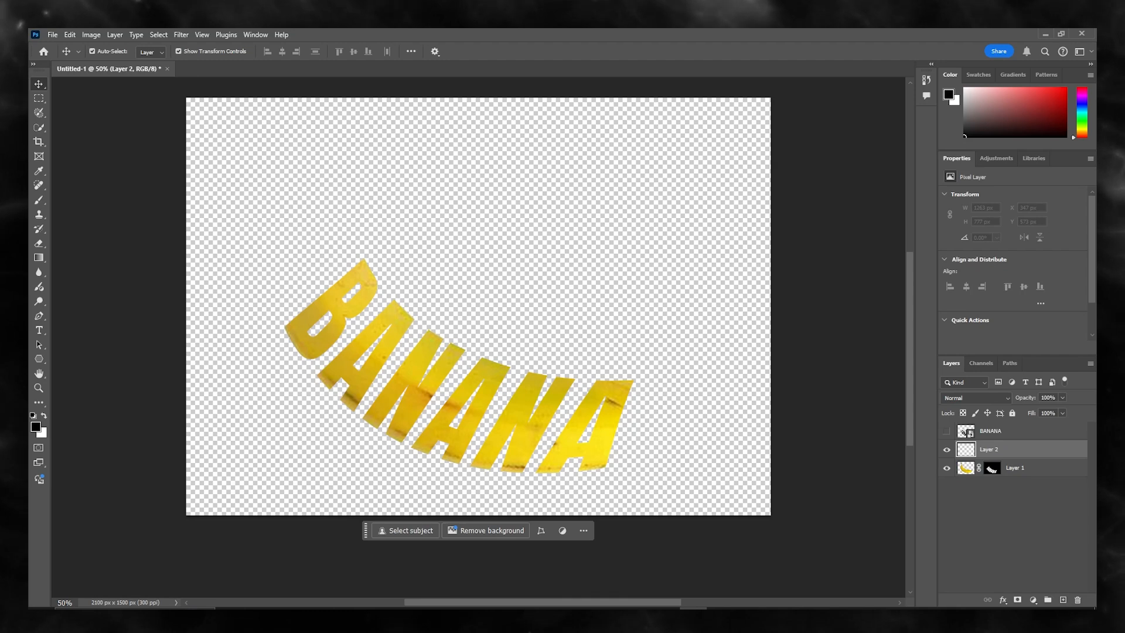
pyautogui.click(41, 258)
pyautogui.click(93, 268)
# - Try filling the new layer with black, and undo the fill
pyautogui.click(234, 164)
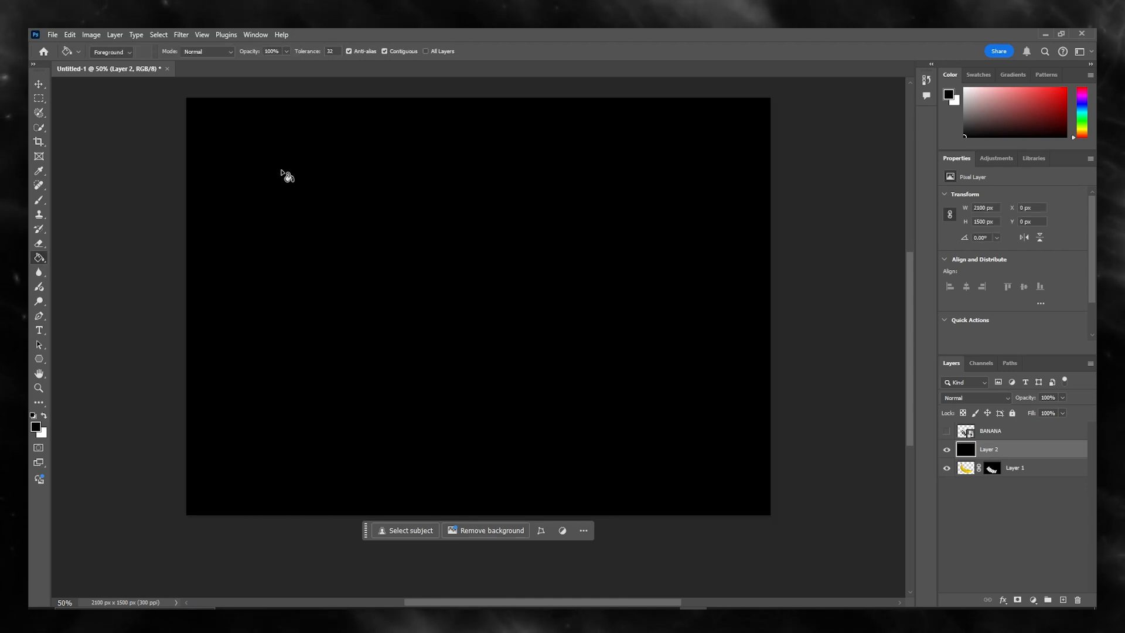
pyautogui.hotkey('ctrl', 'z')
pyautogui.click(955, 103)
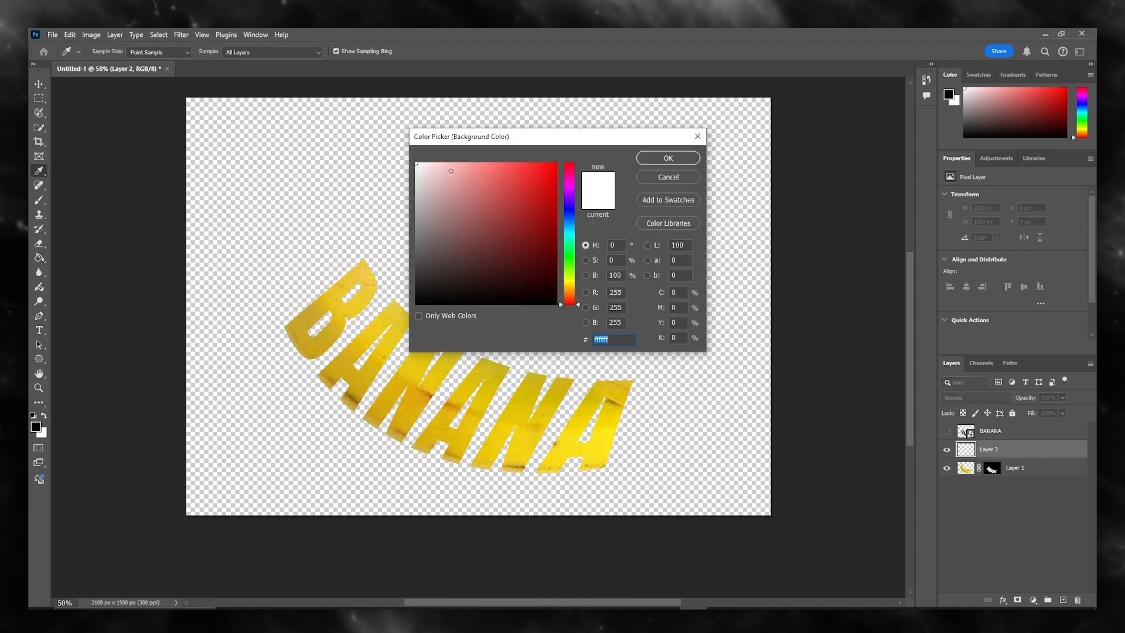
pyautogui.press('Return')
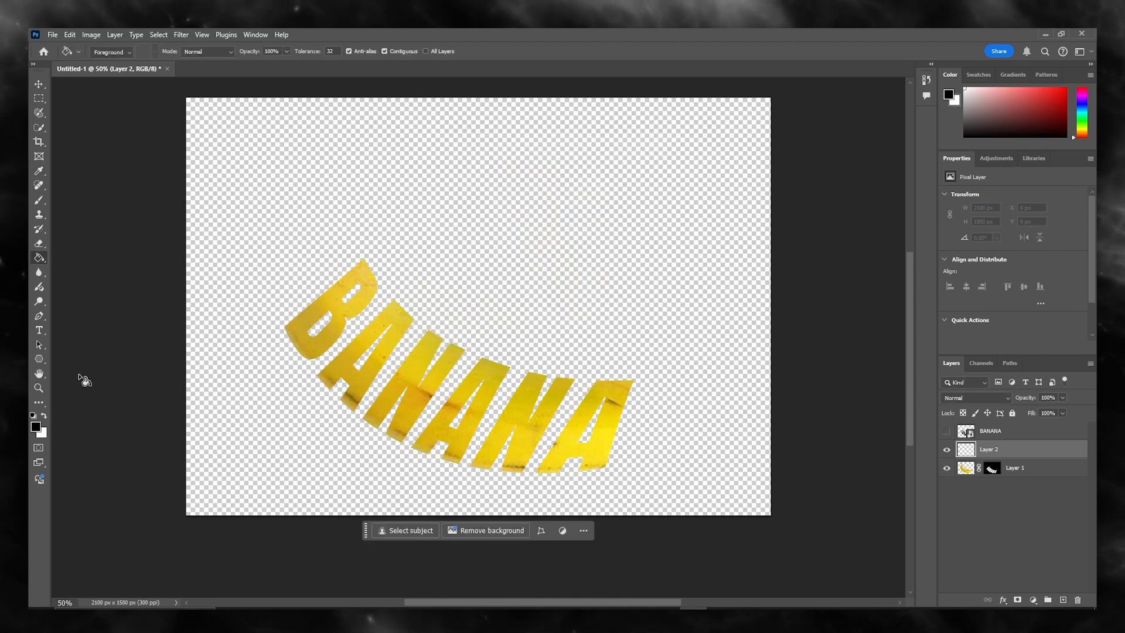
# - Fill the new layer with white (ffffff) and place Layer 1 above it as a white backdrop
pyautogui.click(36, 427)
pyautogui.click(417, 164)
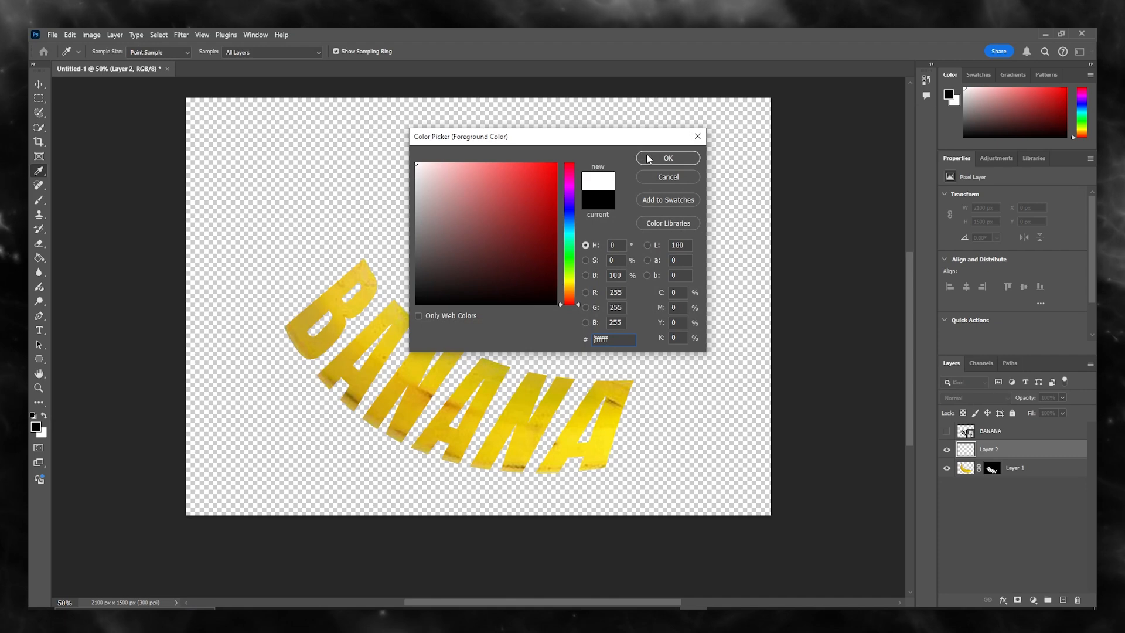
pyautogui.click(648, 158)
pyautogui.click(410, 143)
pyautogui.moveTo(1034, 472); pyautogui.dragTo(1032, 451)
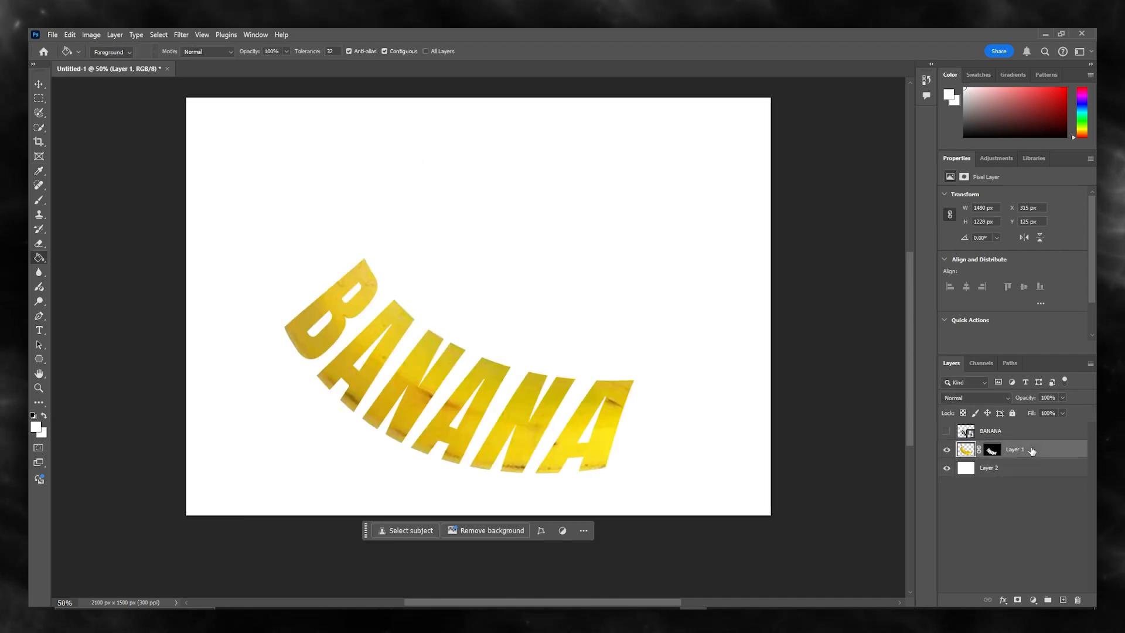
pyautogui.click(256, 609)
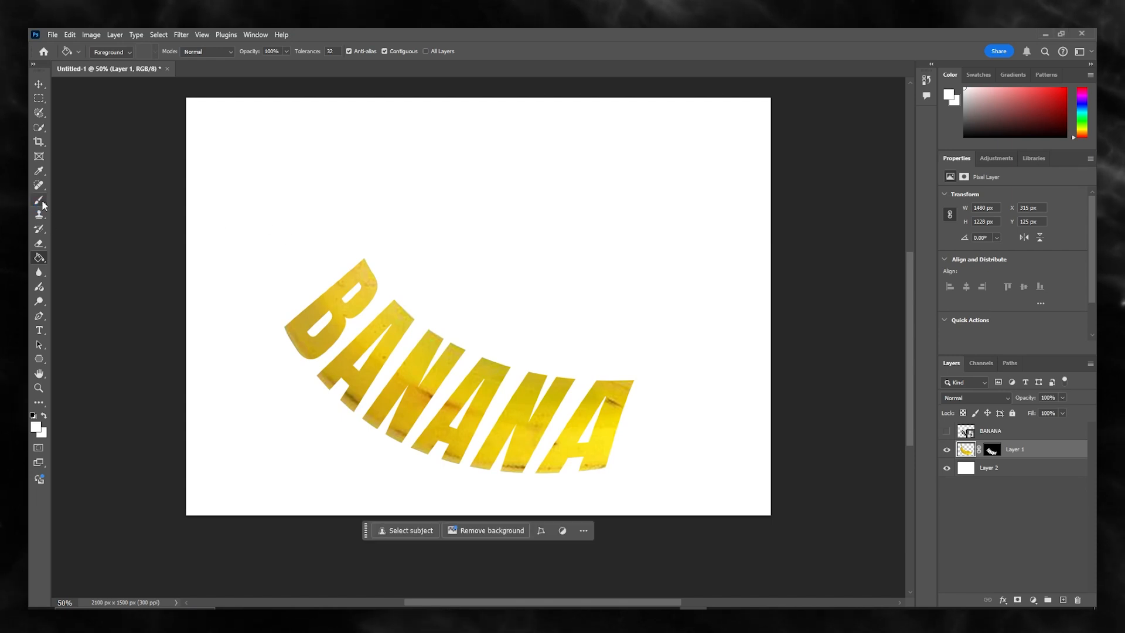
# - Paint white on Layer 1's mask with a 50 px brush at 100% hardness to reveal the banana around the letter B
pyautogui.click(996, 450)
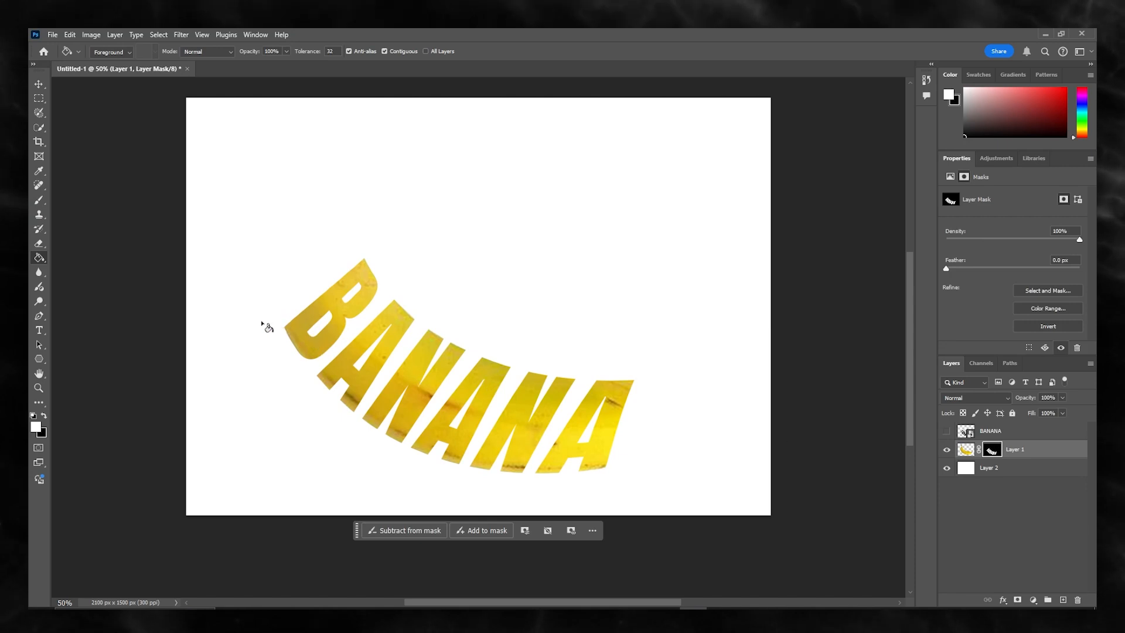
pyautogui.click(39, 230)
pyautogui.click(39, 200)
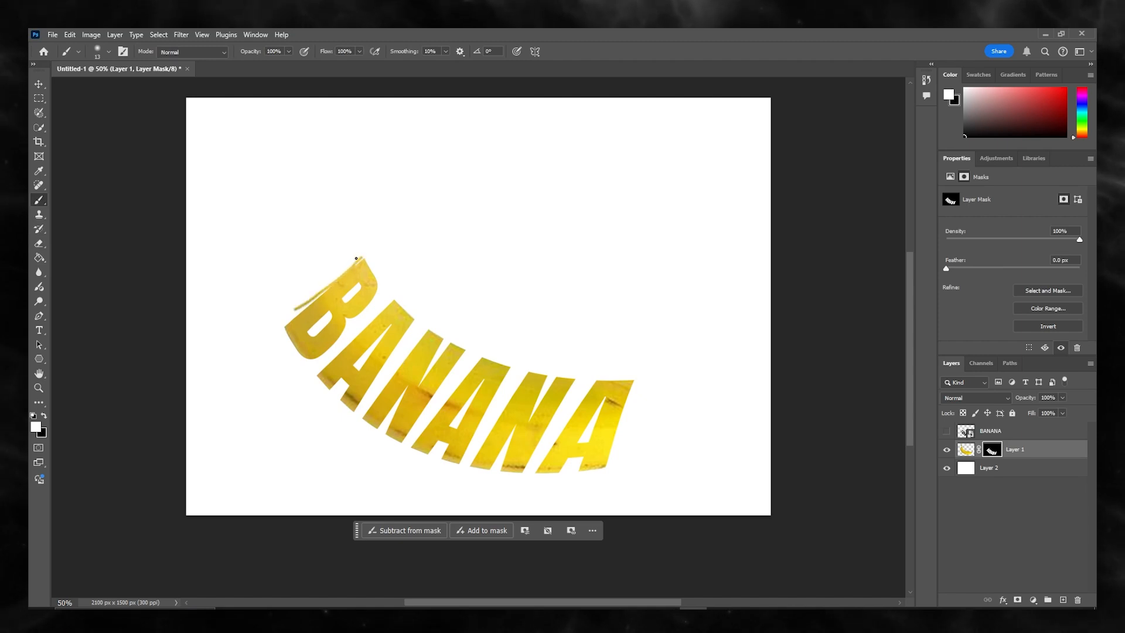
pyautogui.click(110, 51)
pyautogui.click(108, 84)
pyautogui.click(124, 110)
pyautogui.press('Return')
pyautogui.moveTo(305, 289)
pyautogui.mouseDown()
pyautogui.moveTo(355, 261)
pyautogui.moveTo(312, 273)
pyautogui.moveTo(282, 317)
pyautogui.moveTo(340, 275)
pyautogui.moveTo(275, 303)
pyautogui.moveTo(275, 314)
pyautogui.moveTo(280, 281)
pyautogui.moveTo(339, 251)
pyautogui.moveTo(289, 256)
pyautogui.moveTo(281, 319)
pyautogui.mouseUp()
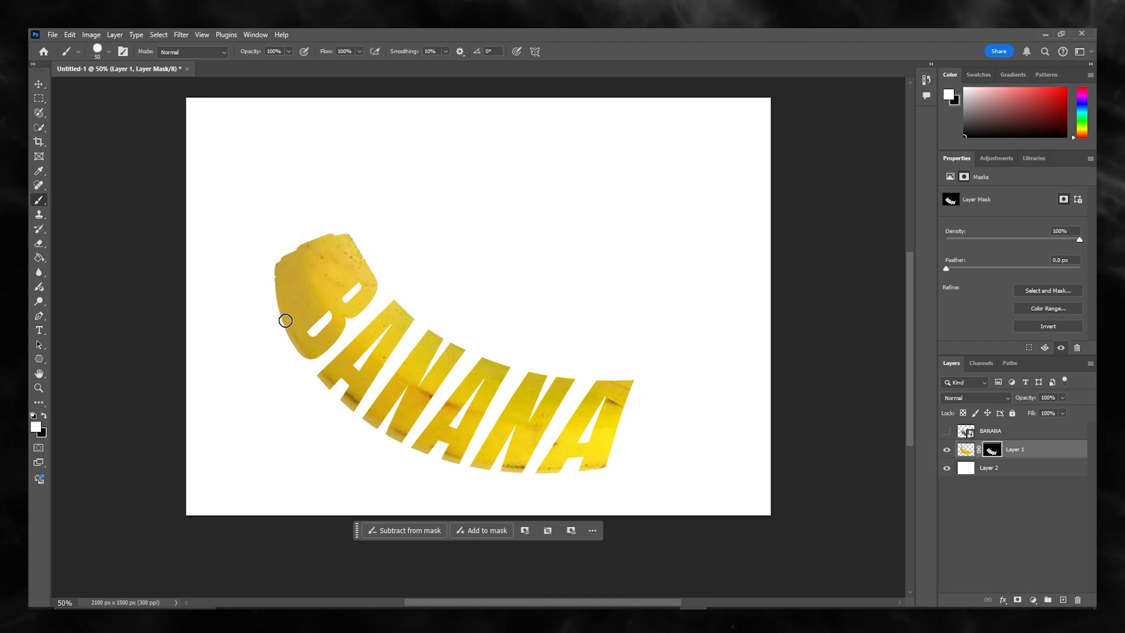
# - Enlarge the brush to 165 px and paint Layer 1's mask to reveal the banana's lower stem and green tip
pyautogui.click(106, 53)
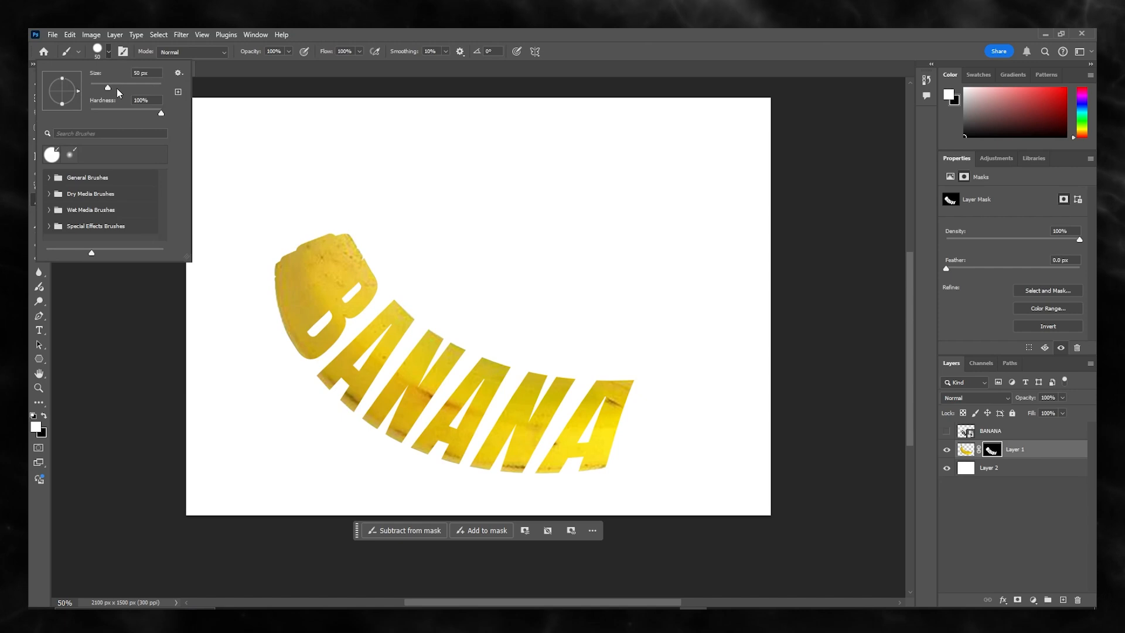
pyautogui.click(318, 29)
pyautogui.moveTo(302, 221)
pyautogui.mouseDown()
pyautogui.moveTo(280, 259)
pyautogui.moveTo(349, 244)
pyautogui.mouseUp()
pyautogui.moveTo(703, 375)
pyautogui.mouseDown()
pyautogui.moveTo(675, 404)
pyautogui.moveTo(656, 459)
pyautogui.moveTo(650, 409)
pyautogui.moveTo(661, 395)
pyautogui.moveTo(650, 396)
pyautogui.moveTo(630, 466)
pyautogui.mouseUp()
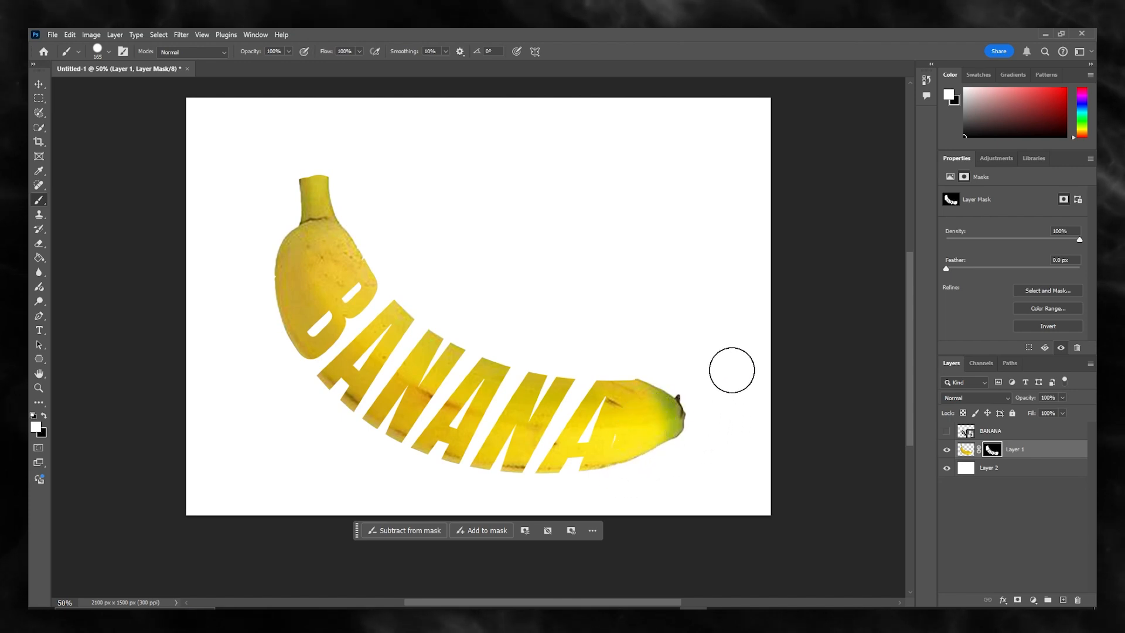
# - Try revealing the banana's upper and lower edges along the letters on Layer 1's mask, and undo both edge strokes
pyautogui.moveTo(629, 358)
pyautogui.mouseDown()
pyautogui.moveTo(488, 328)
pyautogui.moveTo(433, 300)
pyautogui.moveTo(391, 257)
pyautogui.moveTo(474, 319)
pyautogui.moveTo(591, 352)
pyautogui.moveTo(477, 331)
pyautogui.moveTo(386, 257)
pyautogui.moveTo(424, 265)
pyautogui.moveTo(522, 346)
pyautogui.moveTo(479, 331)
pyautogui.moveTo(417, 293)
pyautogui.moveTo(617, 358)
pyautogui.moveTo(471, 324)
pyautogui.mouseUp()
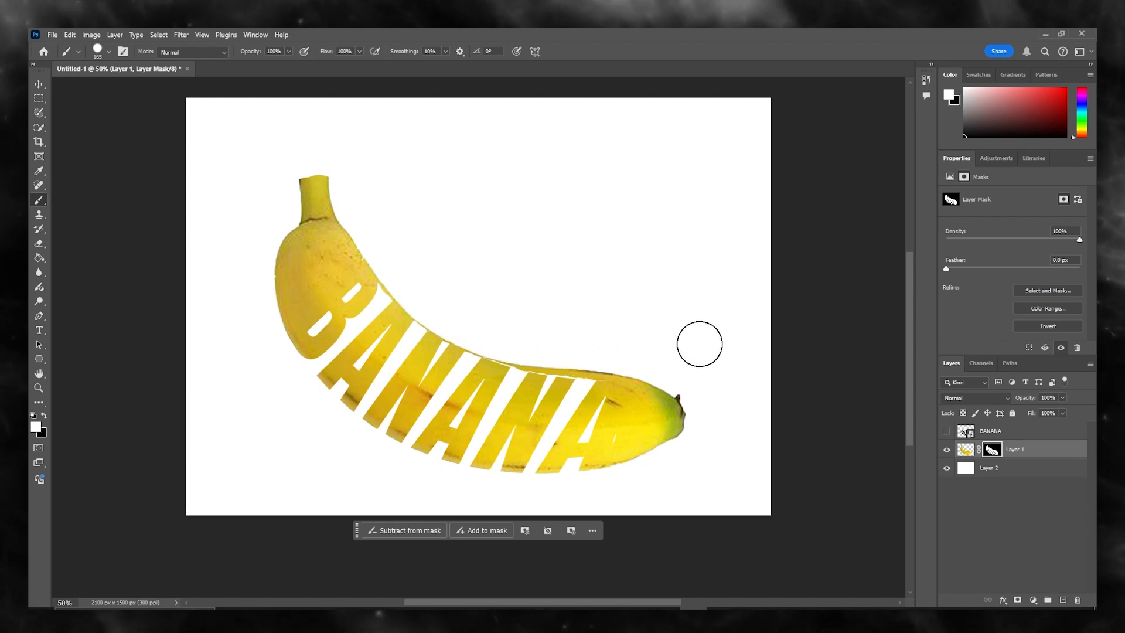
pyautogui.moveTo(376, 459)
pyautogui.mouseDown()
pyautogui.moveTo(300, 395)
pyautogui.moveTo(283, 354)
pyautogui.moveTo(306, 392)
pyautogui.moveTo(552, 494)
pyautogui.mouseUp()
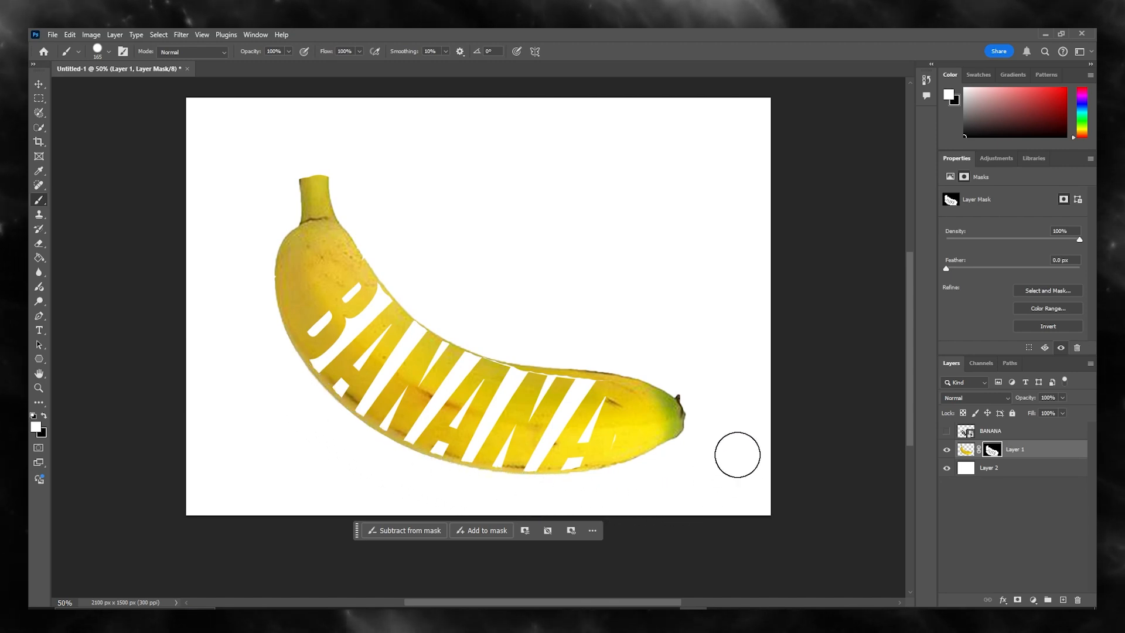
pyautogui.hotkey('ctrl', 'z')
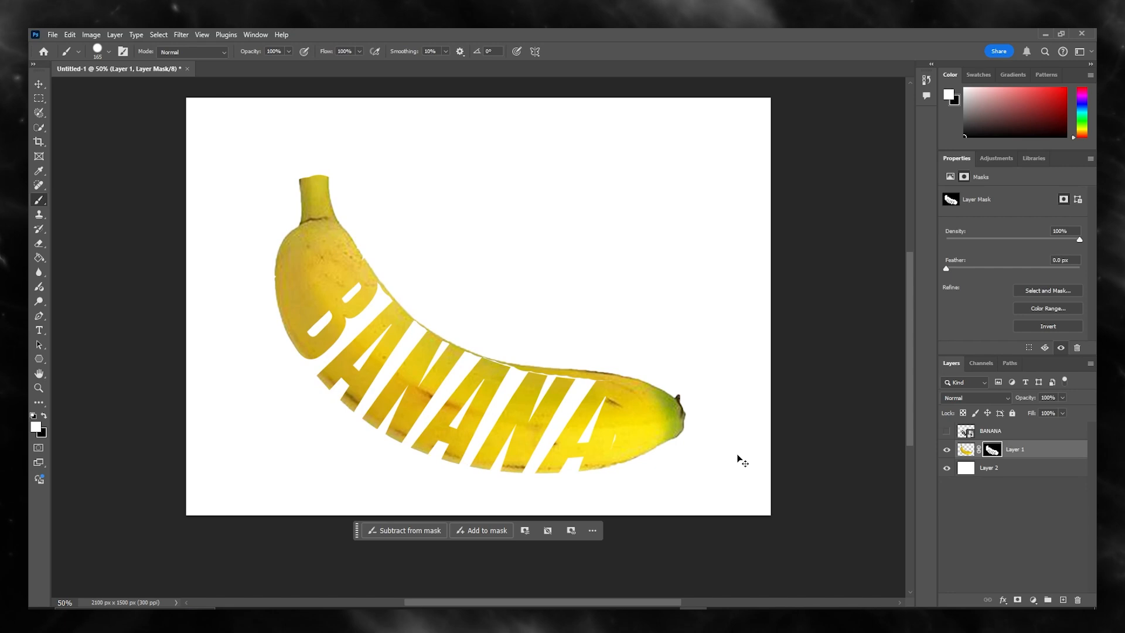
pyautogui.hotkey('ctrl', 'z')
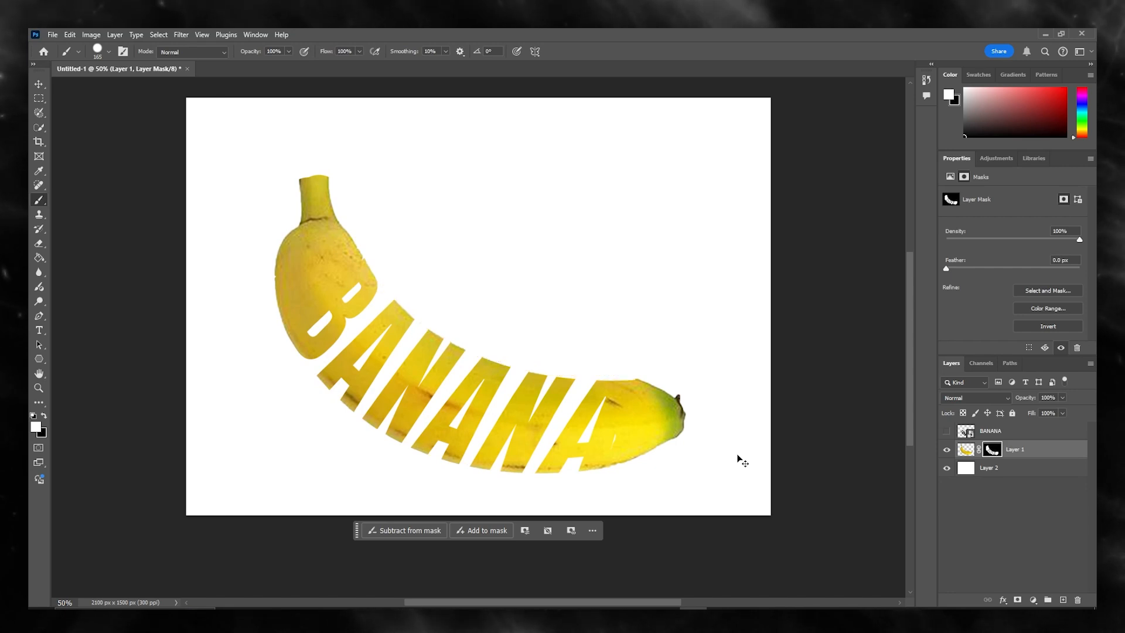